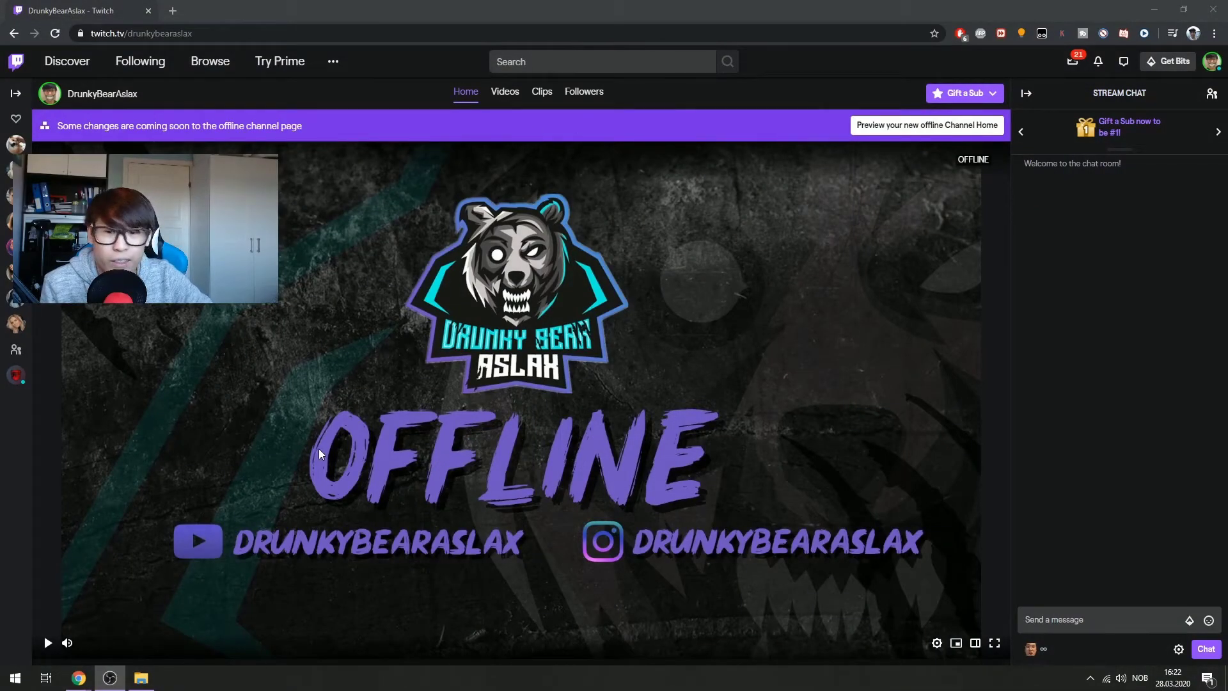
# - Return to your own channel page from the profile menu and look over its offline banner and chat
pyautogui.scroll(-2, 344, 396)
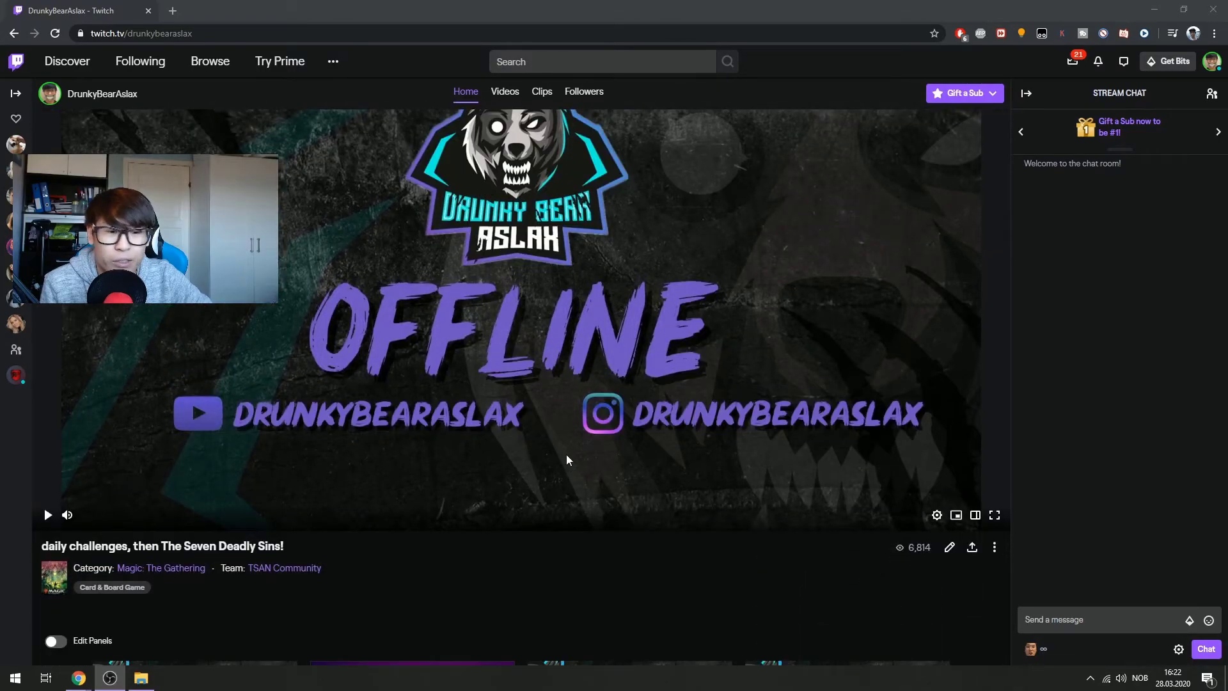
pyautogui.scroll(-5, 343, 397)
pyautogui.scroll(-10, 847, 519)
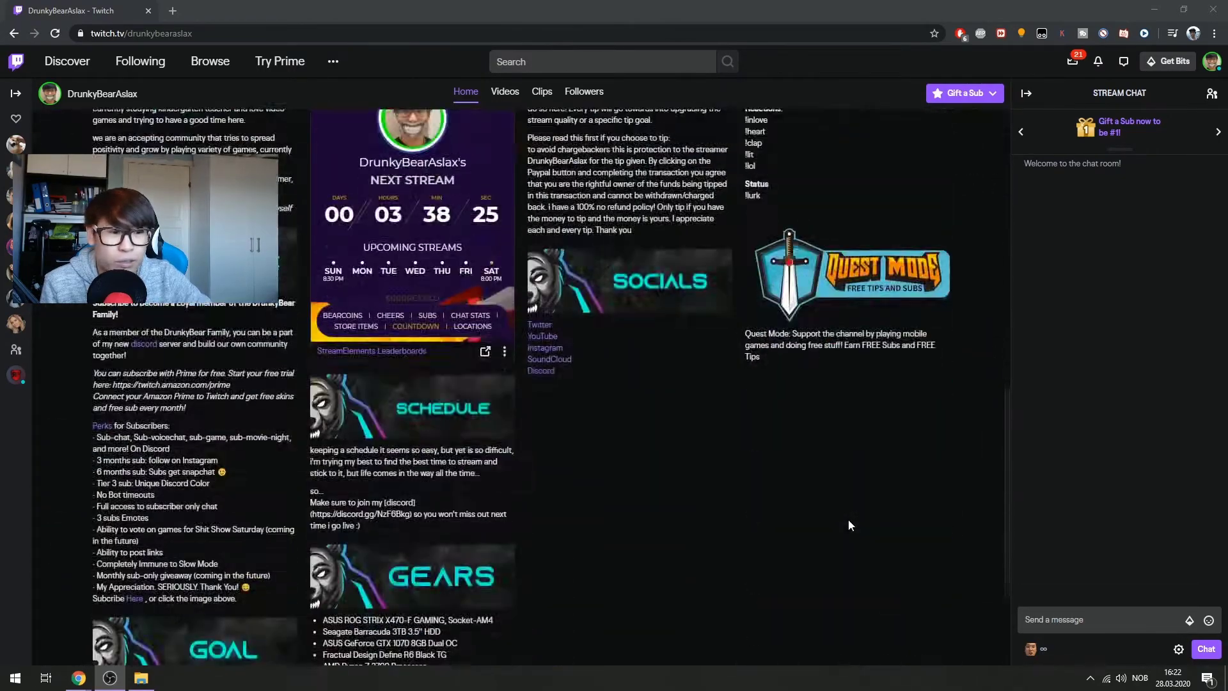
pyautogui.scroll(12, 938, 485)
pyautogui.scroll(4, 937, 480)
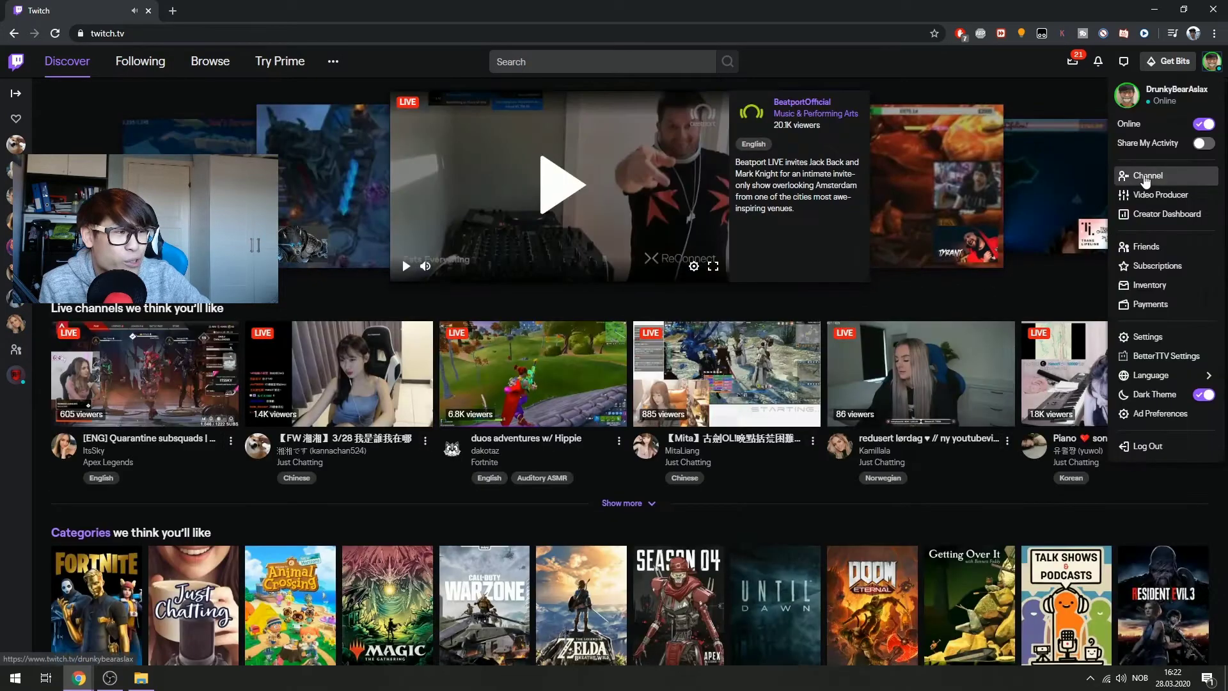
pyautogui.click(1145, 175)
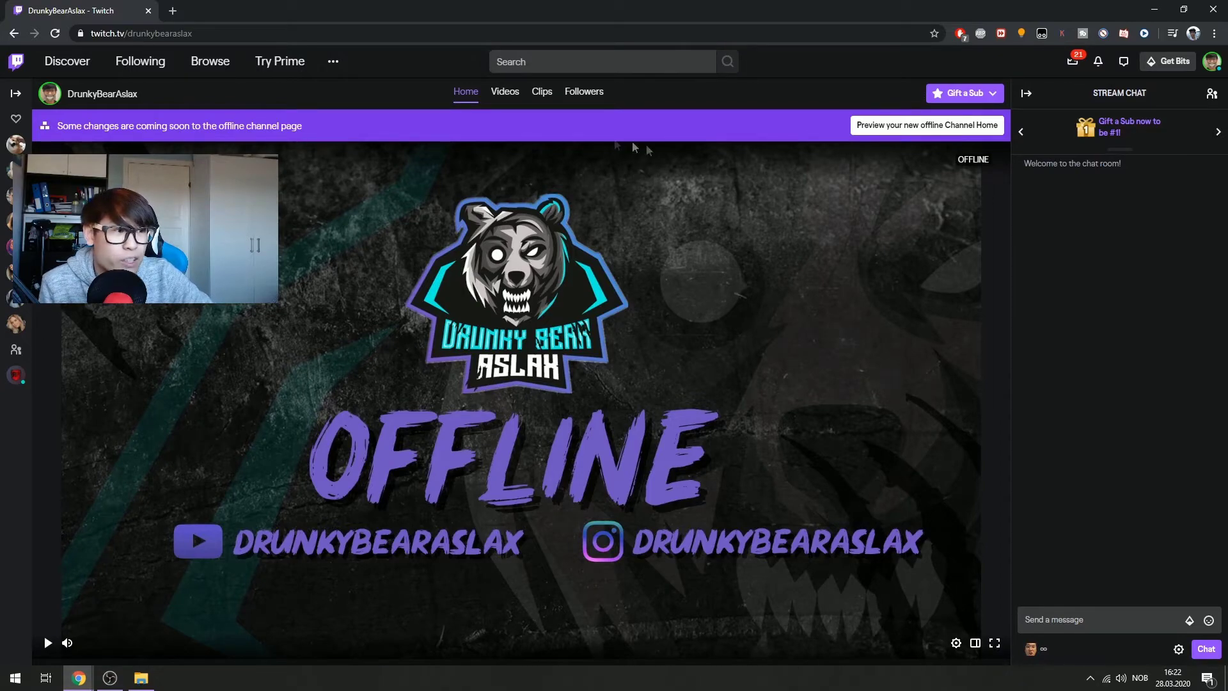
pyautogui.scroll(-4, 636, 147)
pyautogui.scroll(4, 635, 147)
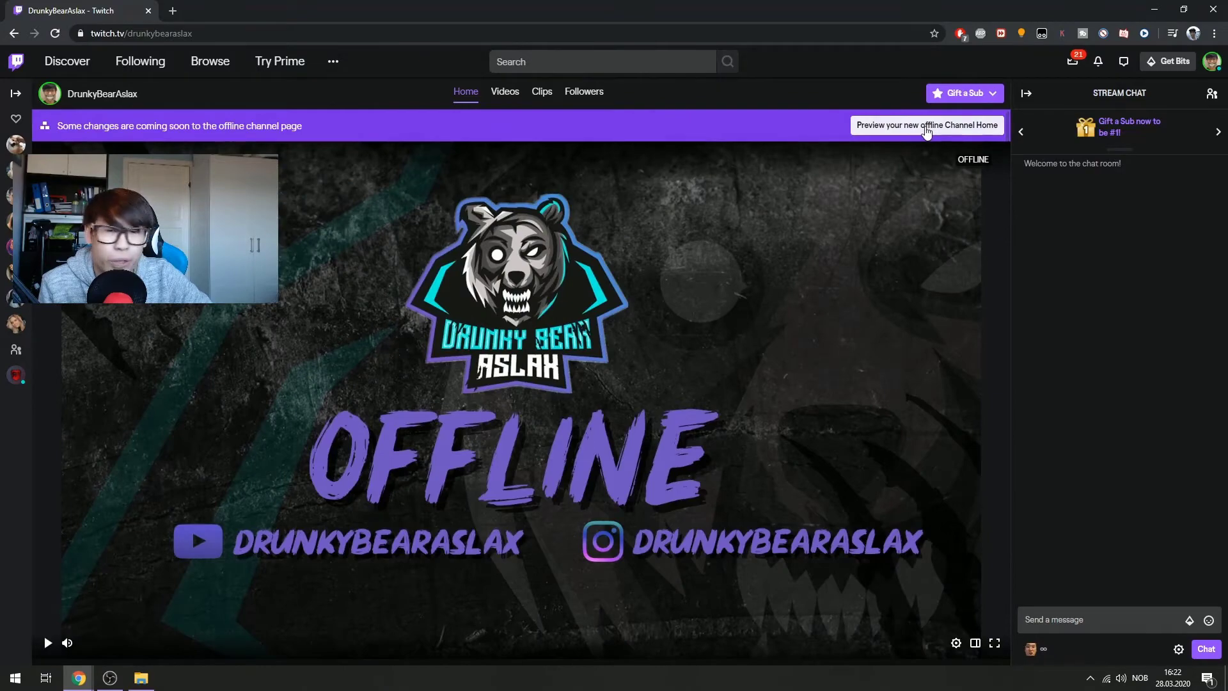
# - Preview the new offline Channel Home and scroll through its trailer prompt, recent broadcasts and categories
pyautogui.click(926, 128)
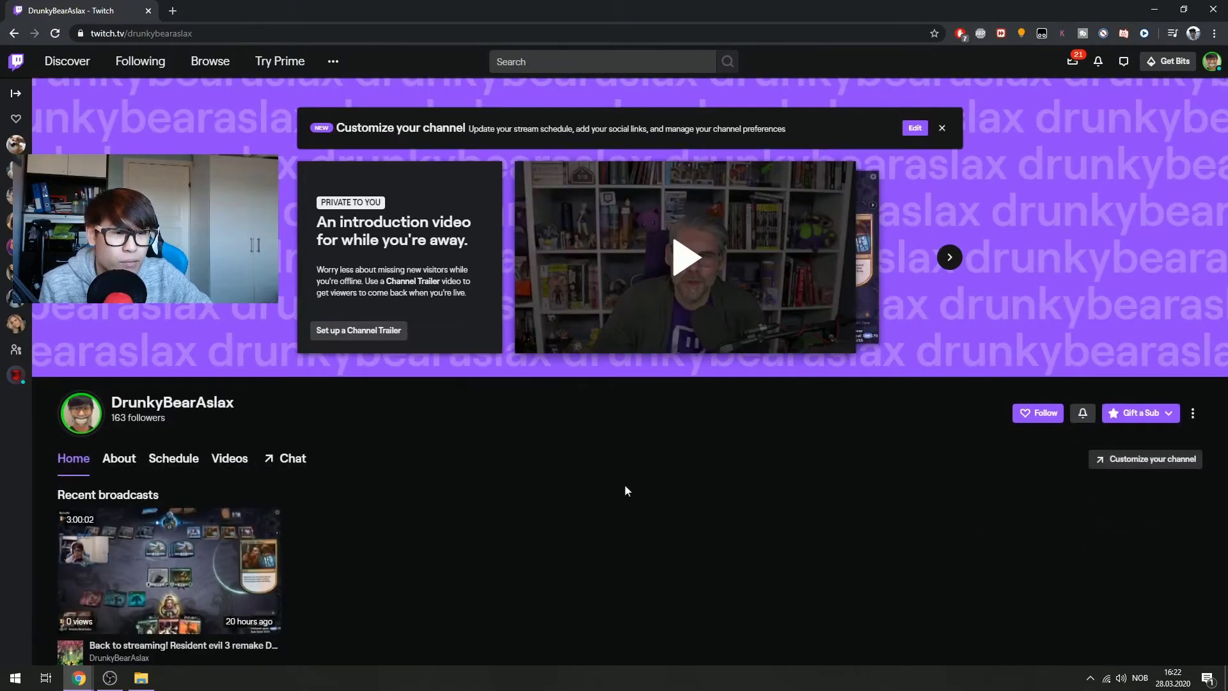
pyautogui.scroll(-2, 625, 483)
pyautogui.scroll(2, 650, 434)
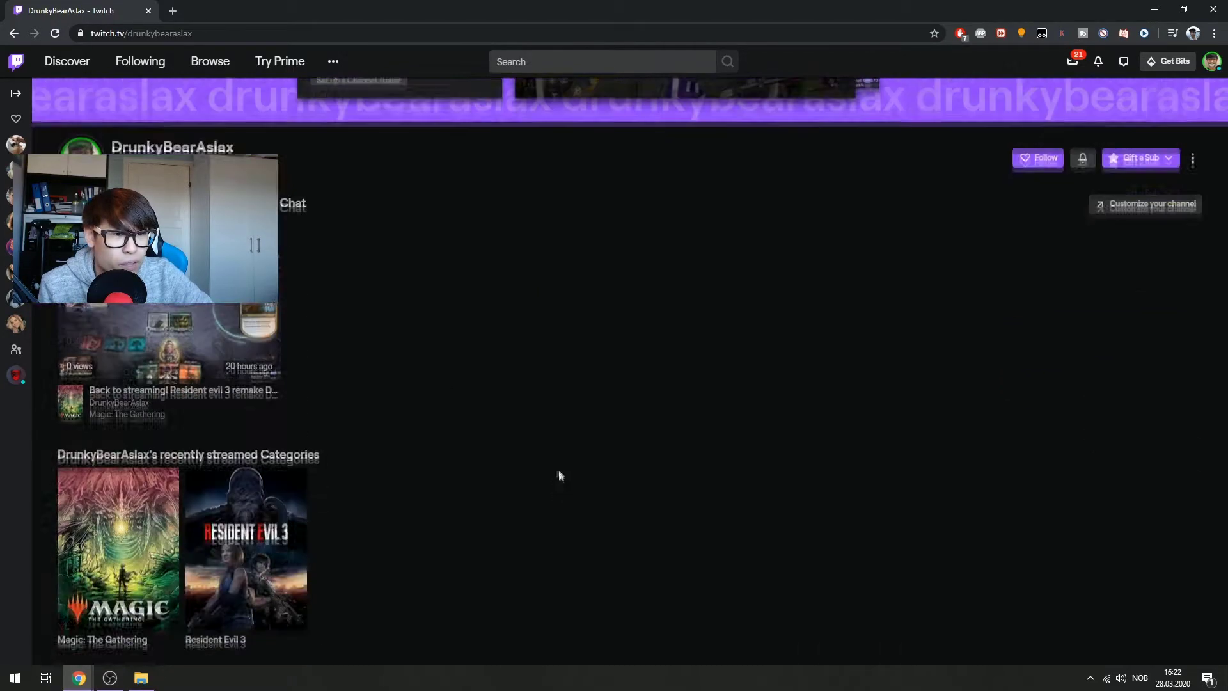
pyautogui.scroll(-4, 633, 489)
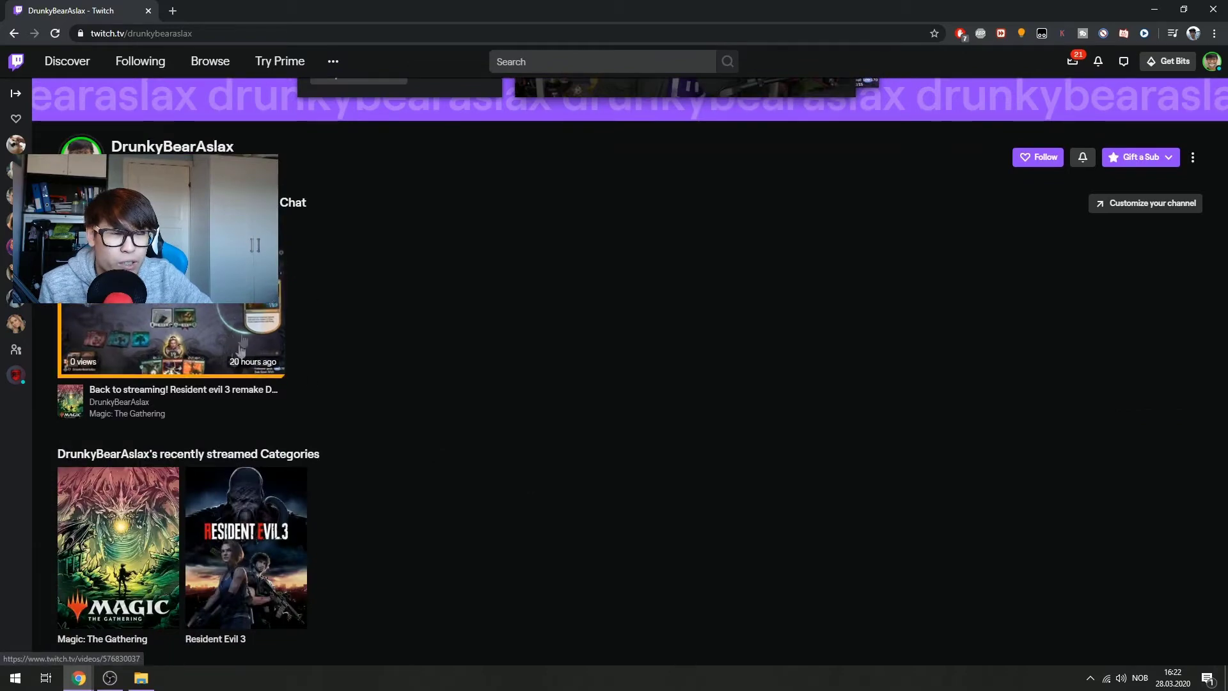
pyautogui.scroll(2, 234, 454)
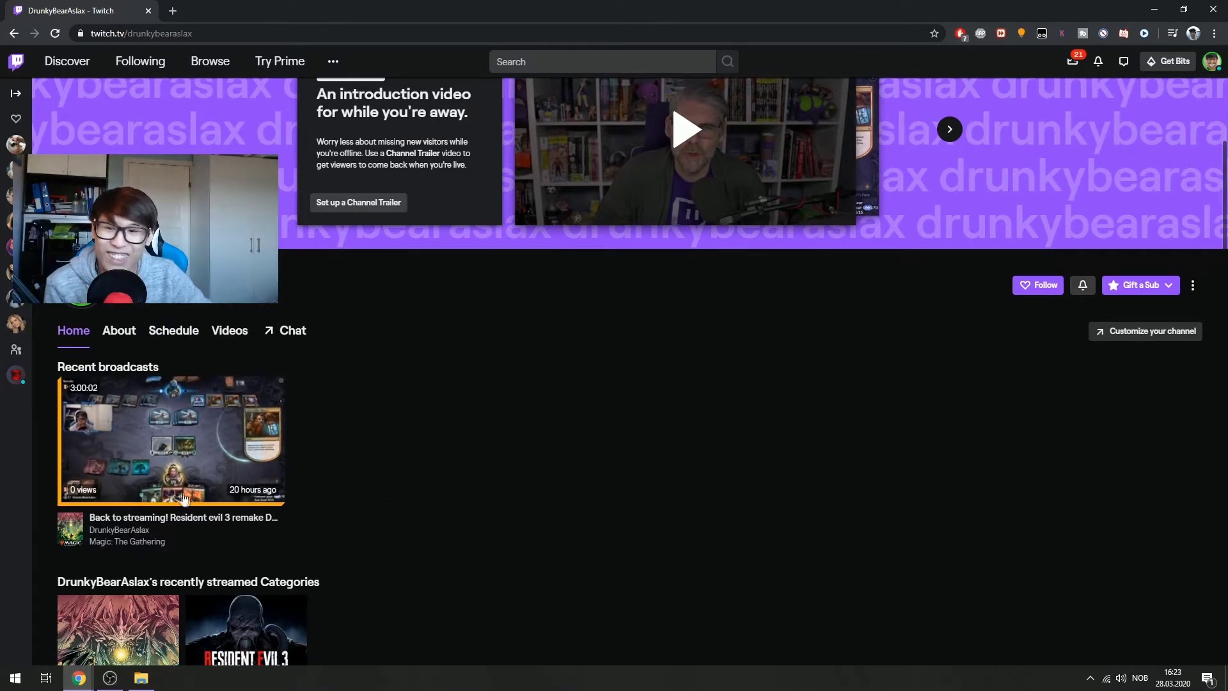
pyautogui.scroll(-2, 420, 508)
pyautogui.scroll(-1, 329, 496)
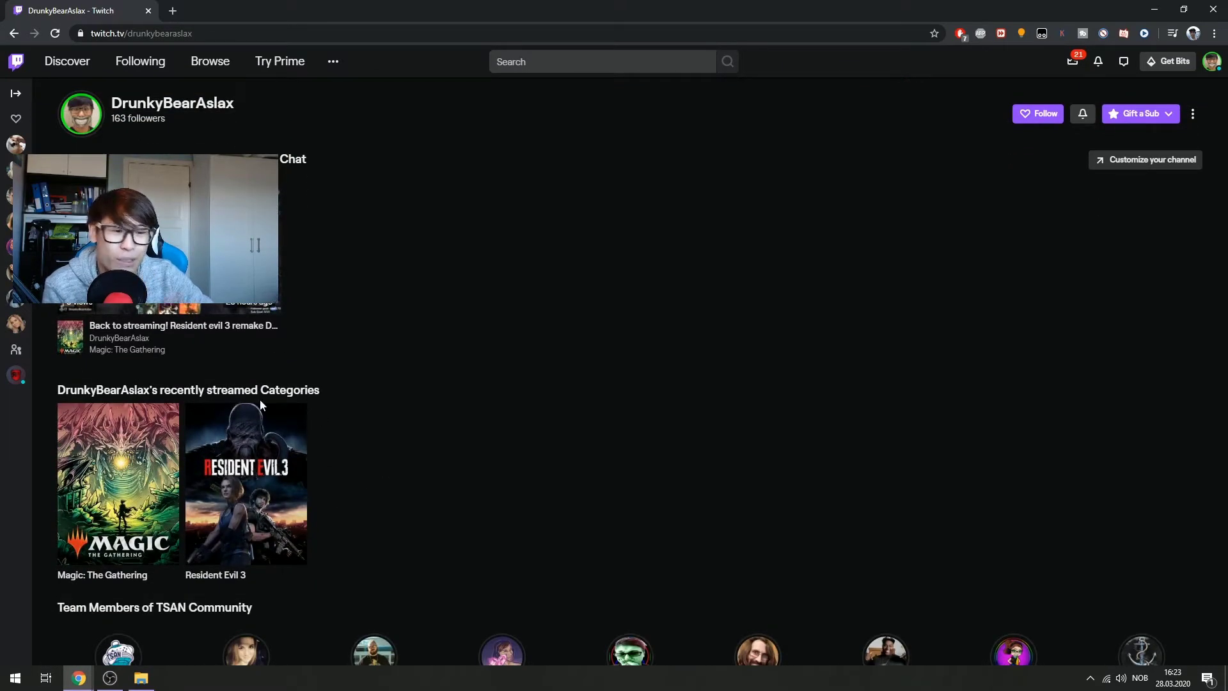
pyautogui.scroll(-1, 374, 439)
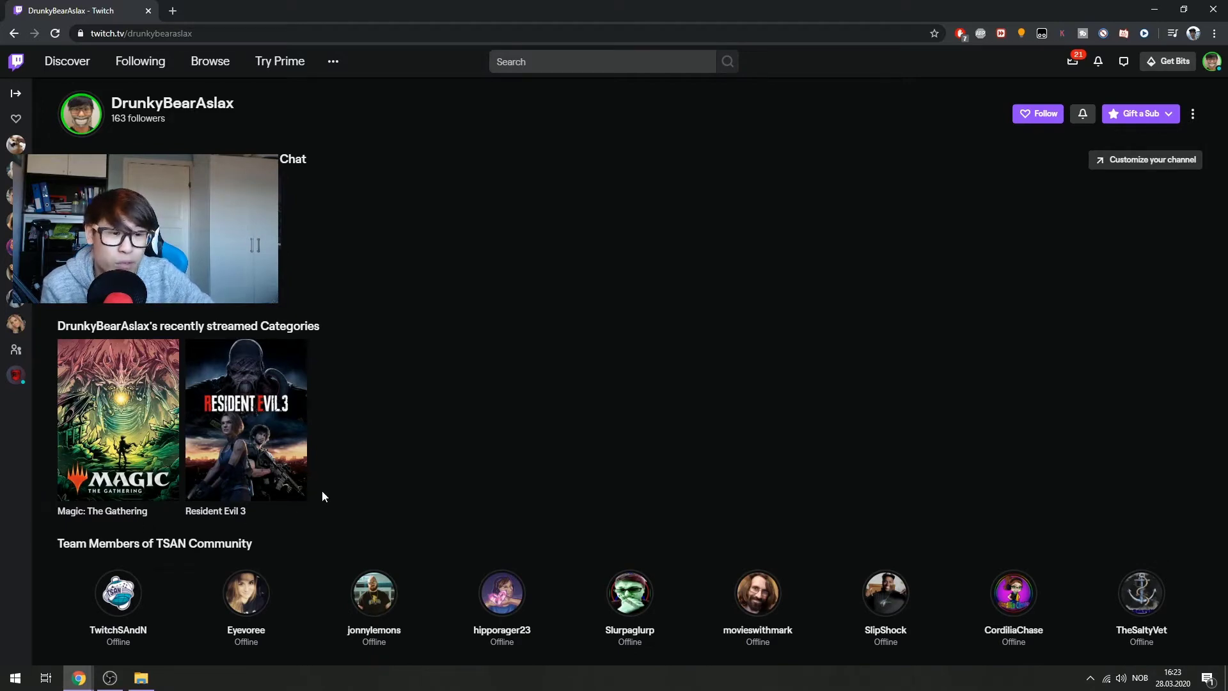
pyautogui.scroll(-2, 320, 493)
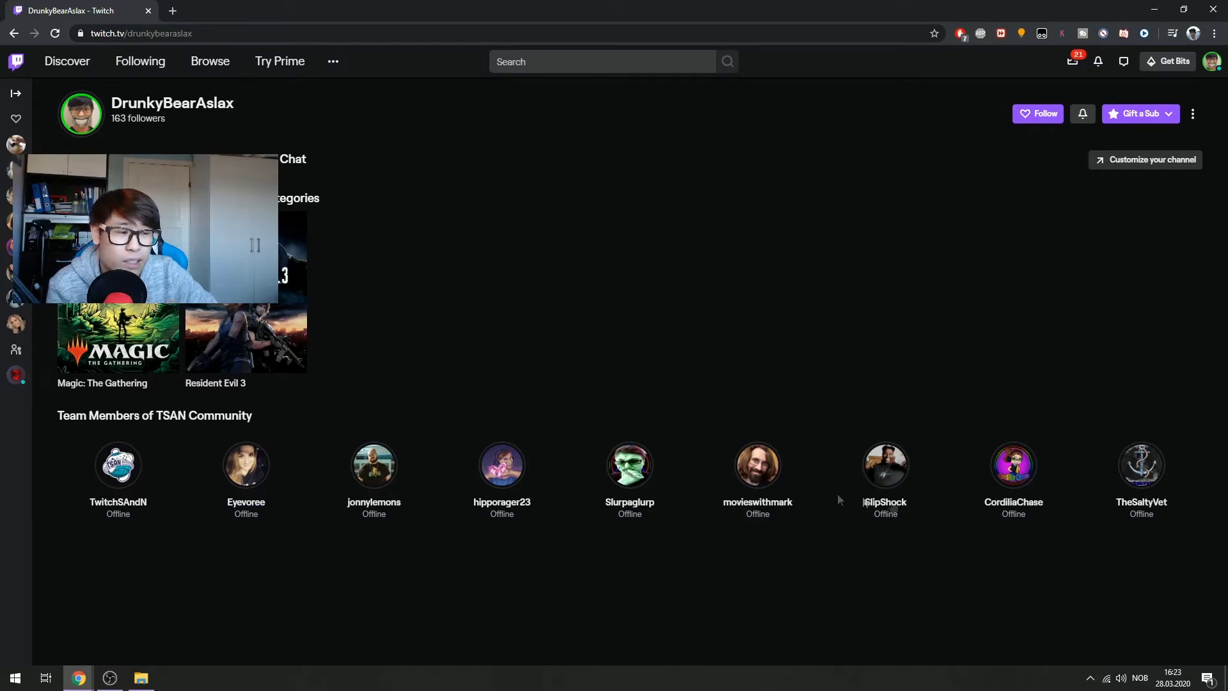
pyautogui.scroll(10, 659, 394)
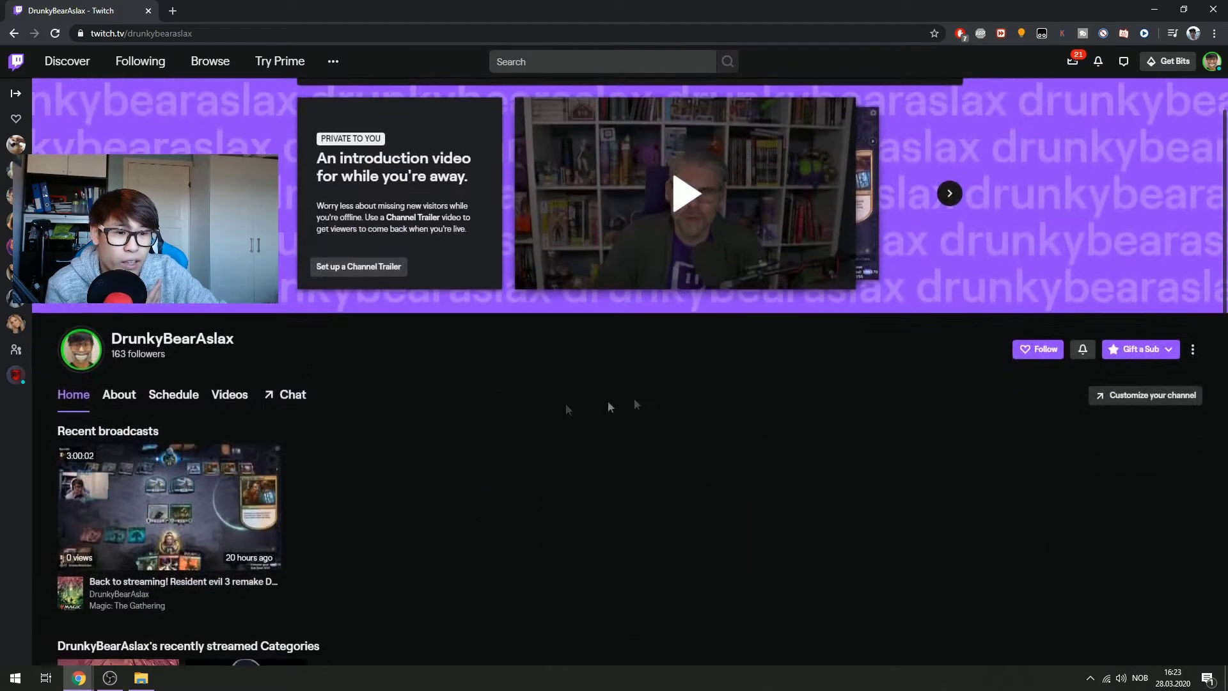
# - Show the About section and scroll through the bio, the Discord/Twitter/Instagram/SoundCloud/Youtube links and info panels
pyautogui.click(121, 397)
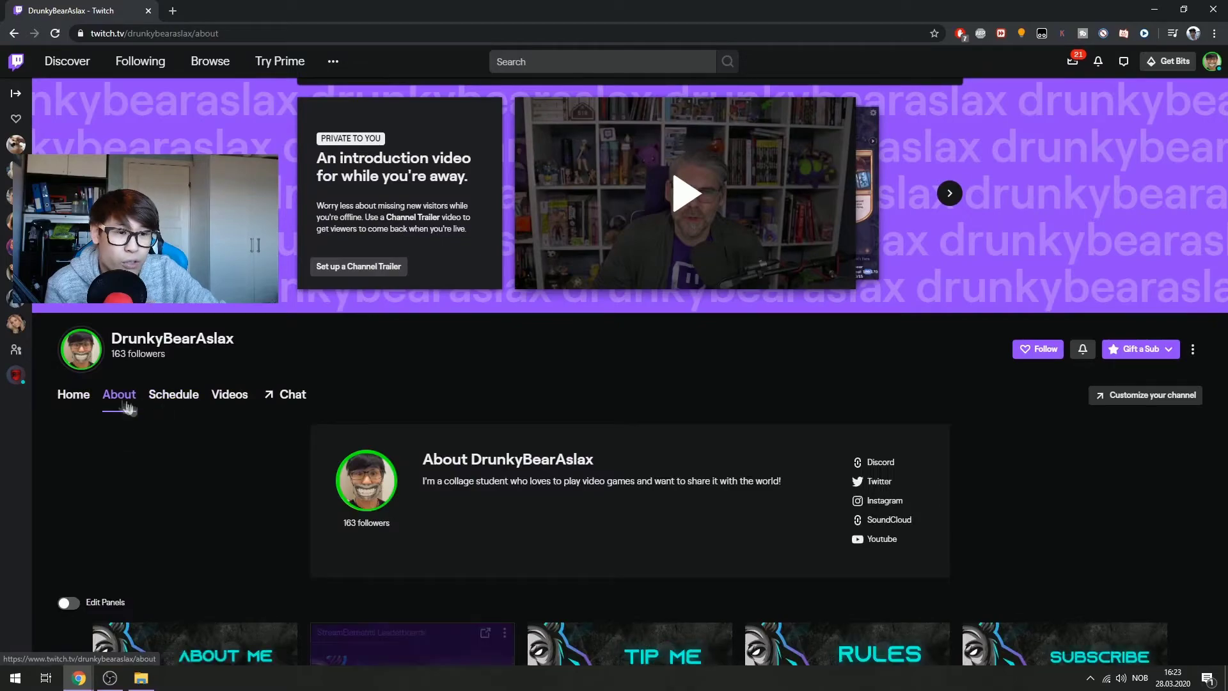
pyautogui.scroll(-3, 163, 420)
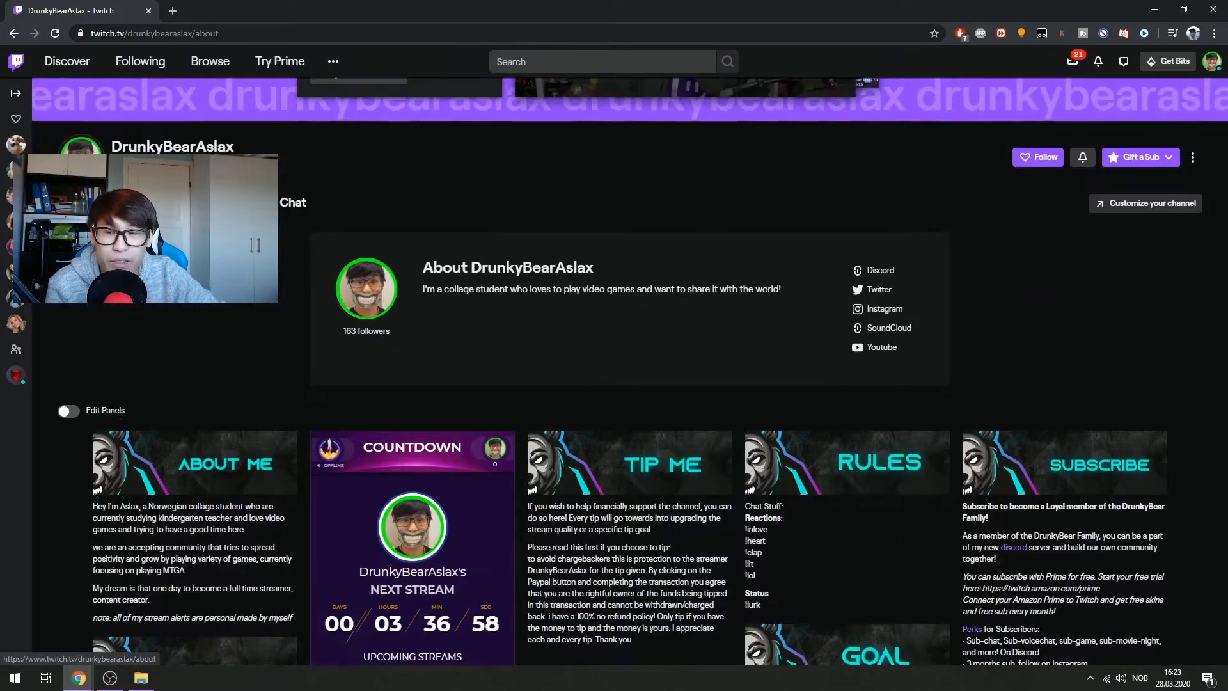
pyautogui.scroll(3, 159, 225)
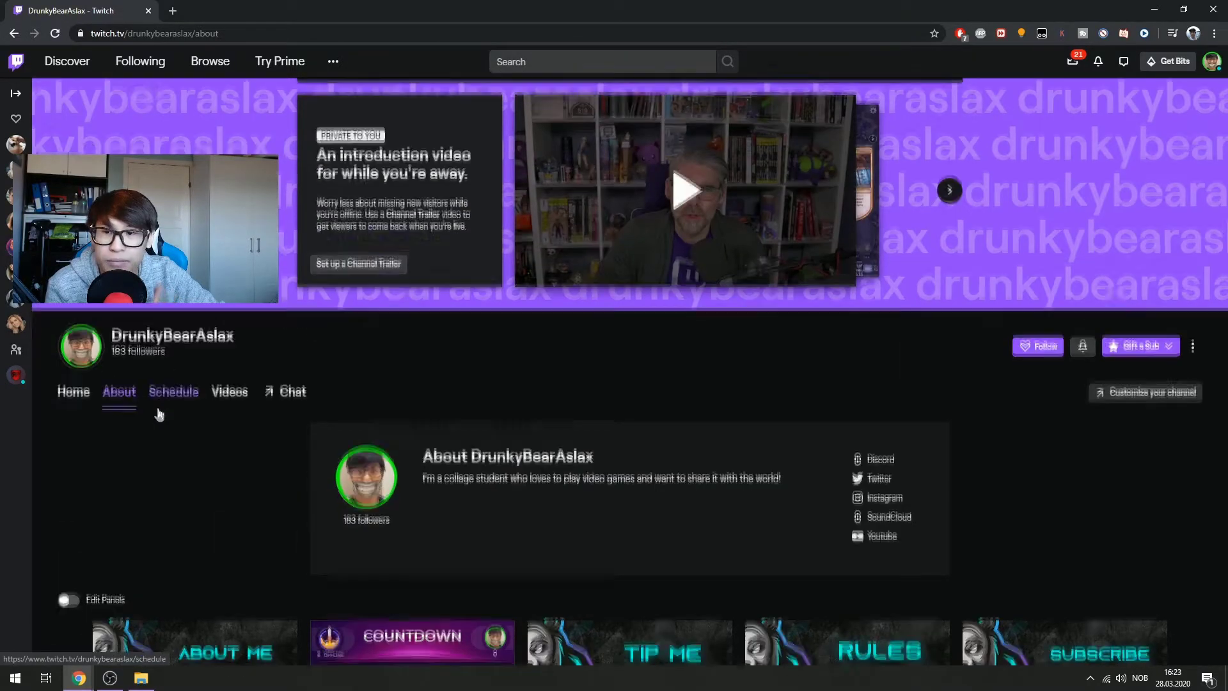
pyautogui.scroll(-1, 160, 414)
pyautogui.scroll(1, 267, 416)
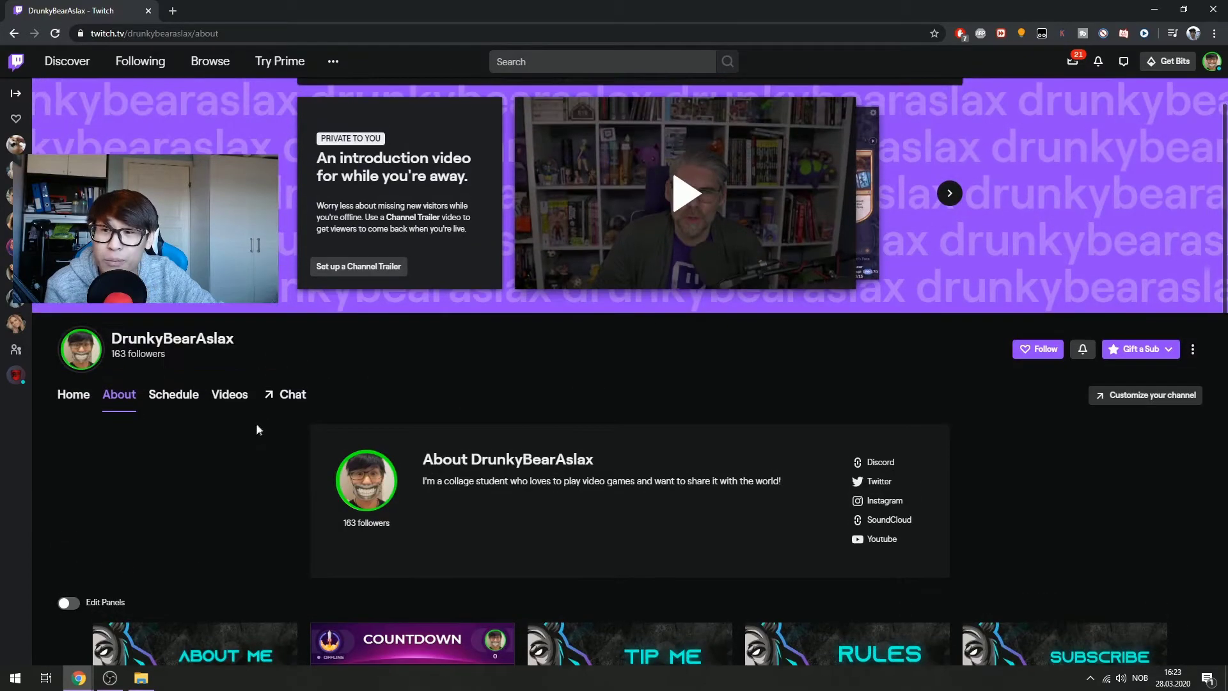
pyautogui.scroll(-1, 231, 426)
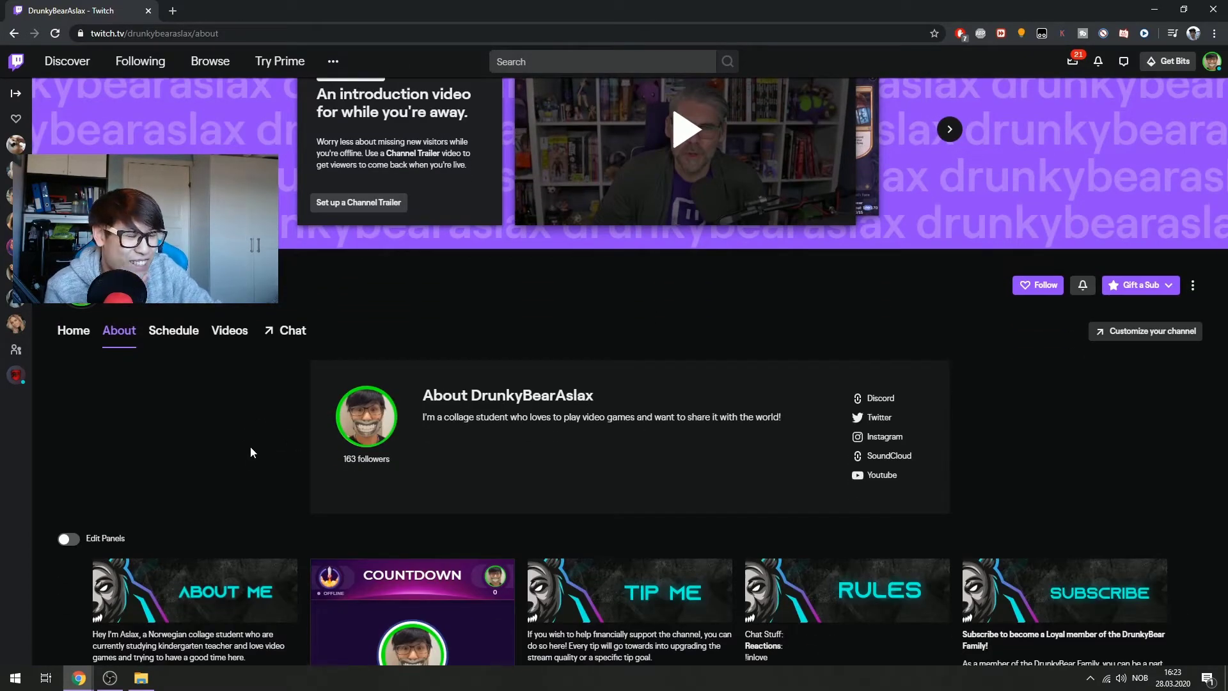
pyautogui.scroll(-1, 251, 447)
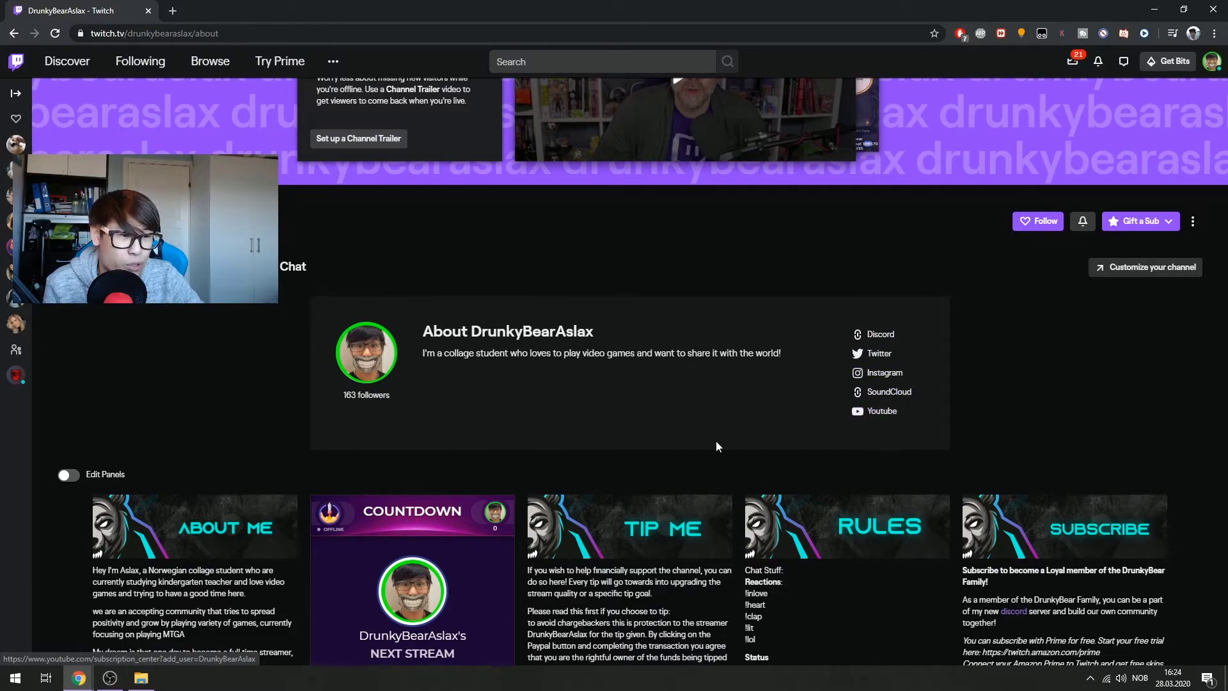
pyautogui.scroll(-3, 716, 440)
pyautogui.scroll(-1, 669, 317)
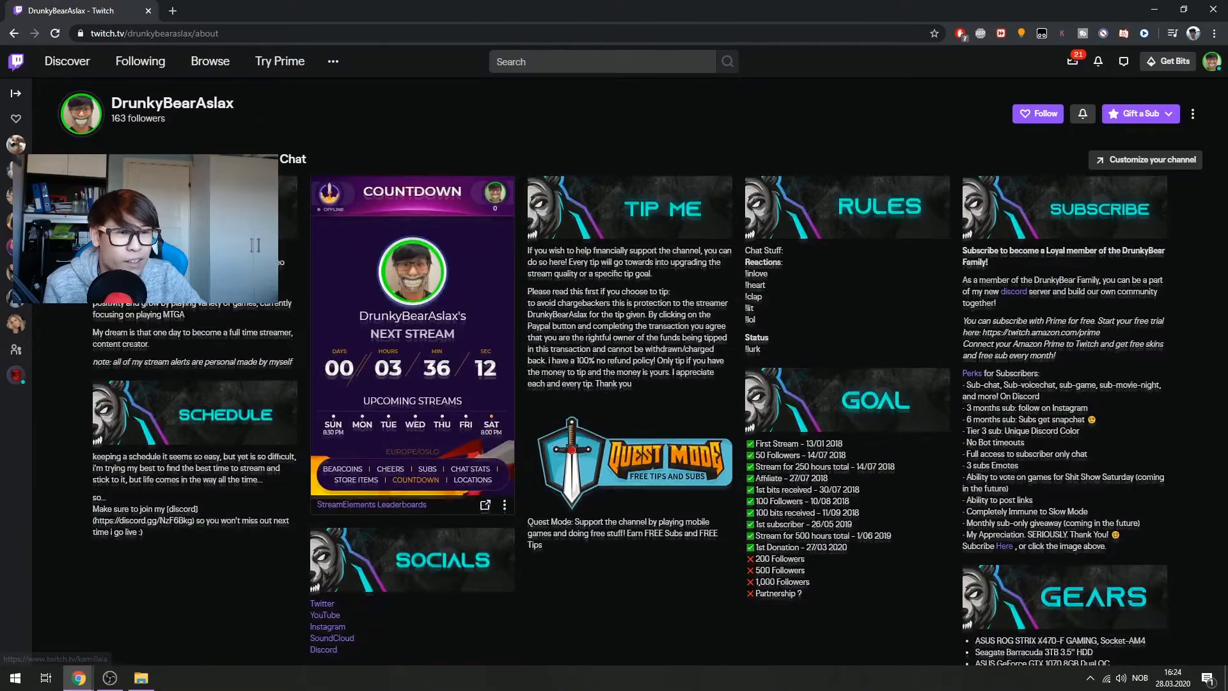
pyautogui.scroll(-2, 977, 506)
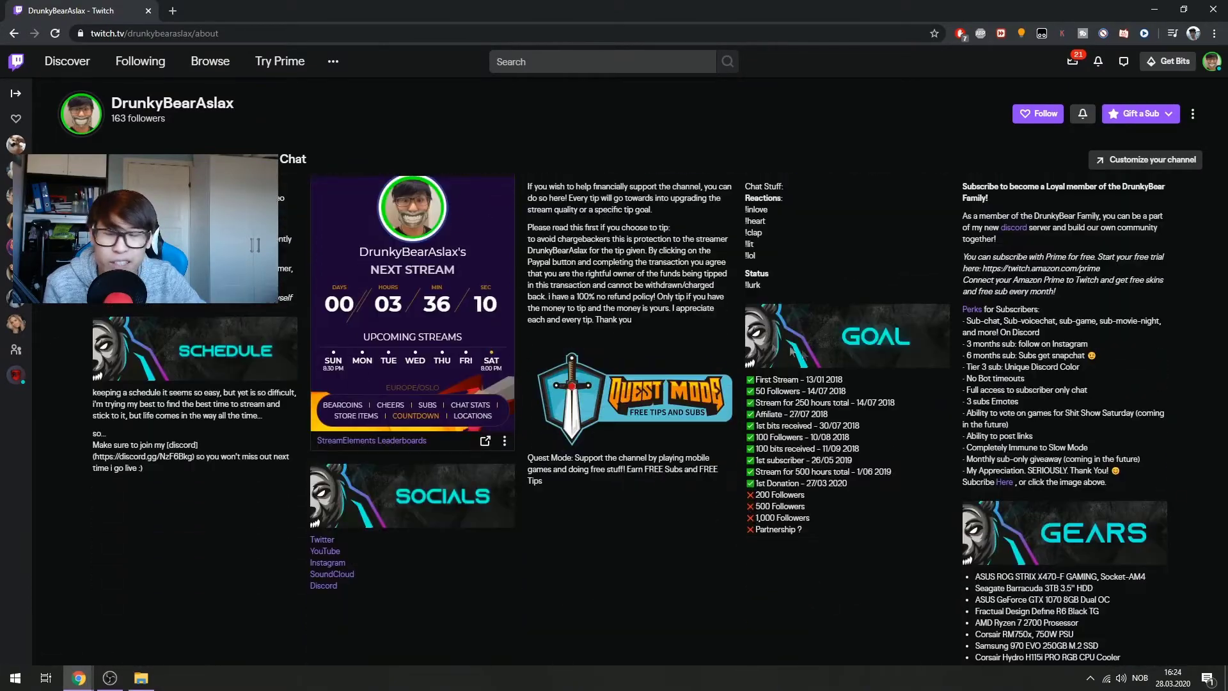
pyautogui.scroll(-5, 942, 437)
pyautogui.scroll(5, 655, 392)
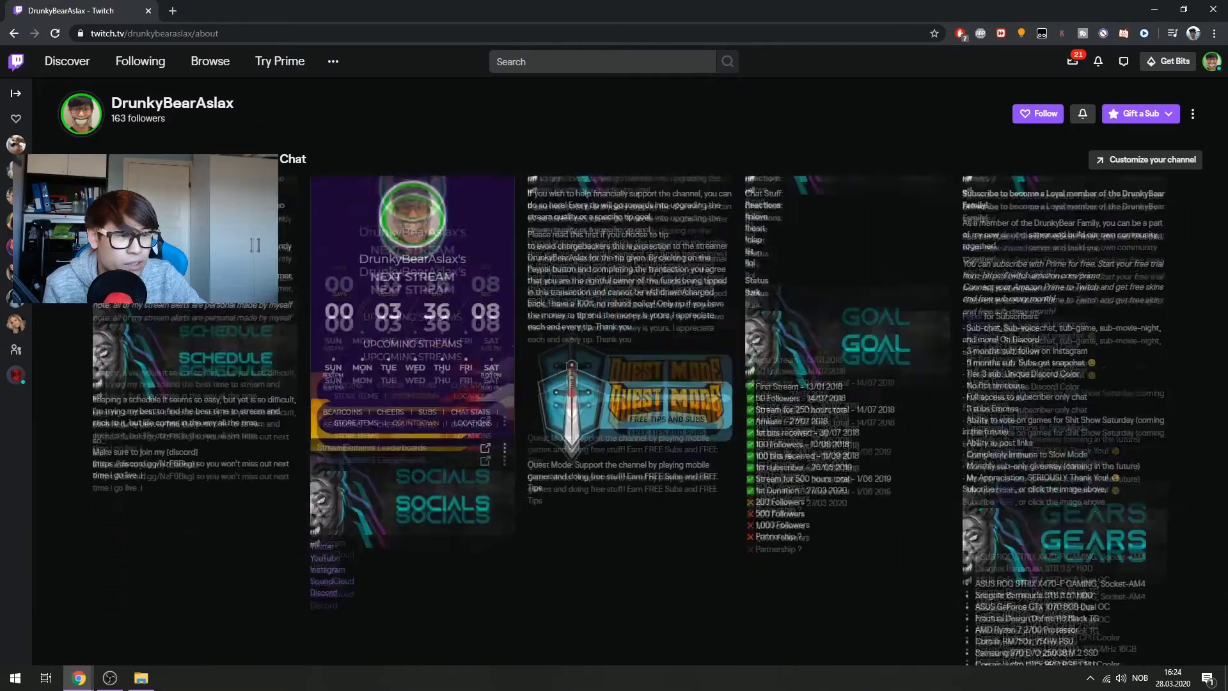
pyautogui.scroll(3, 630, 420)
pyautogui.scroll(2, 855, 444)
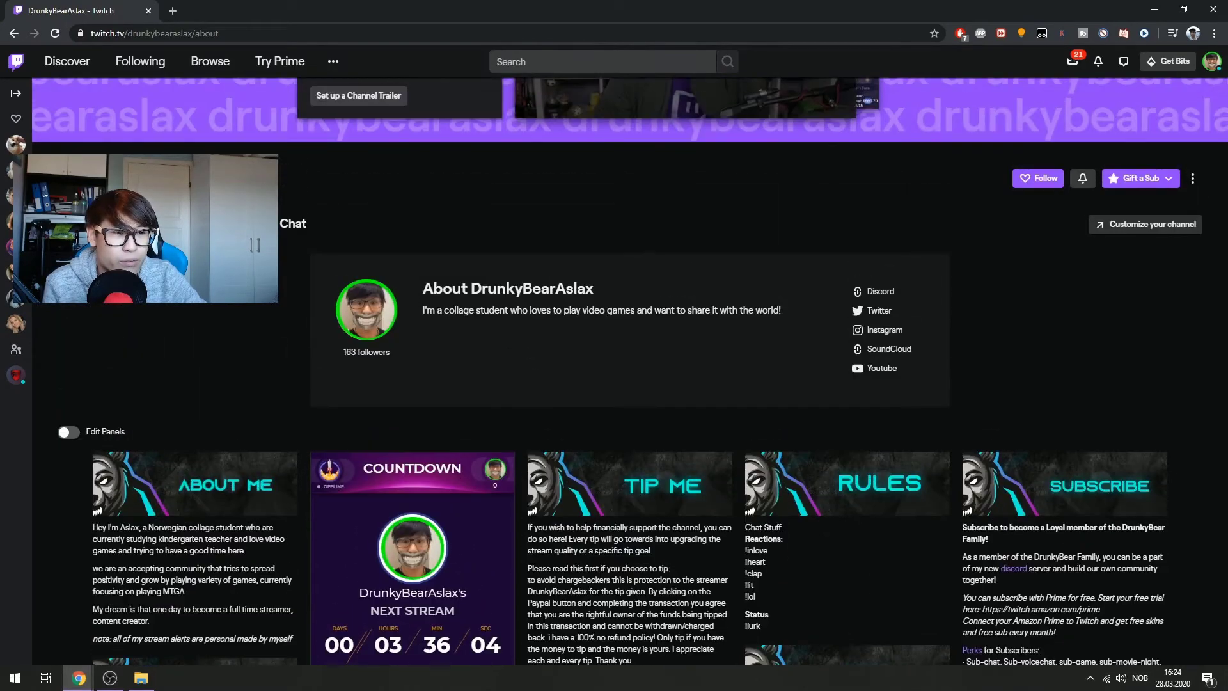
# - Highlight the bio sentence, clear the selection, then open the channel's stream schedule
pyautogui.moveTo(423, 310); pyautogui.dragTo(723, 310)
pyautogui.click(555, 307)
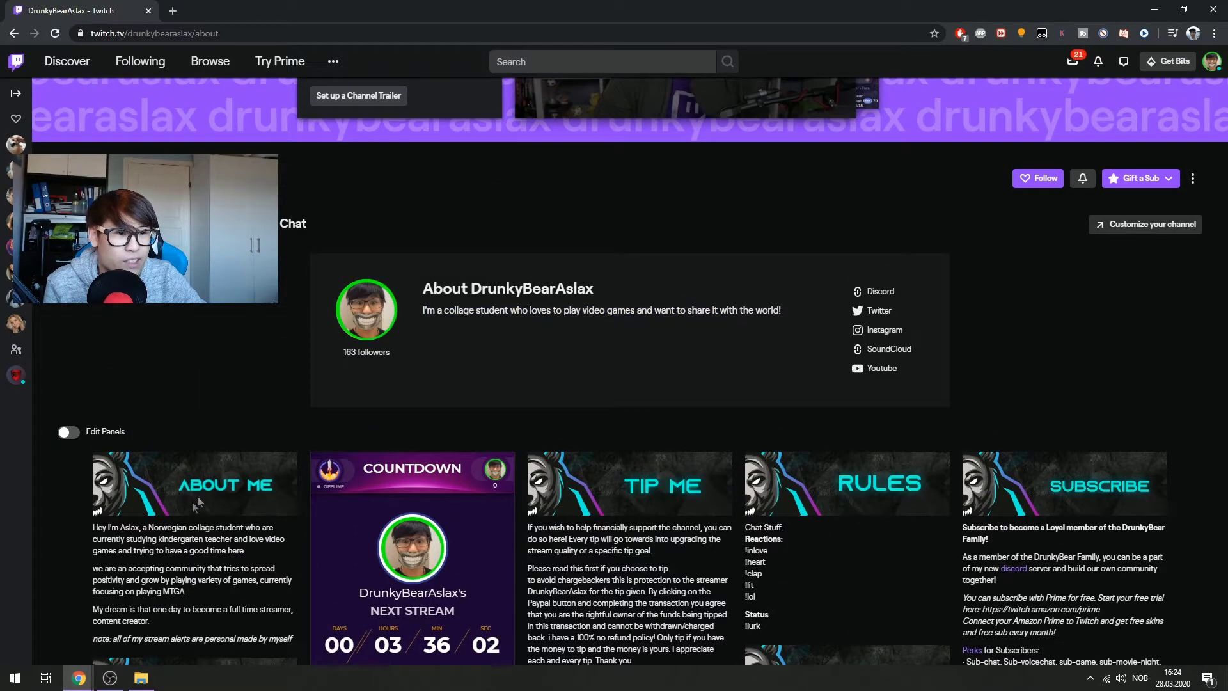
pyautogui.scroll(-1, 217, 565)
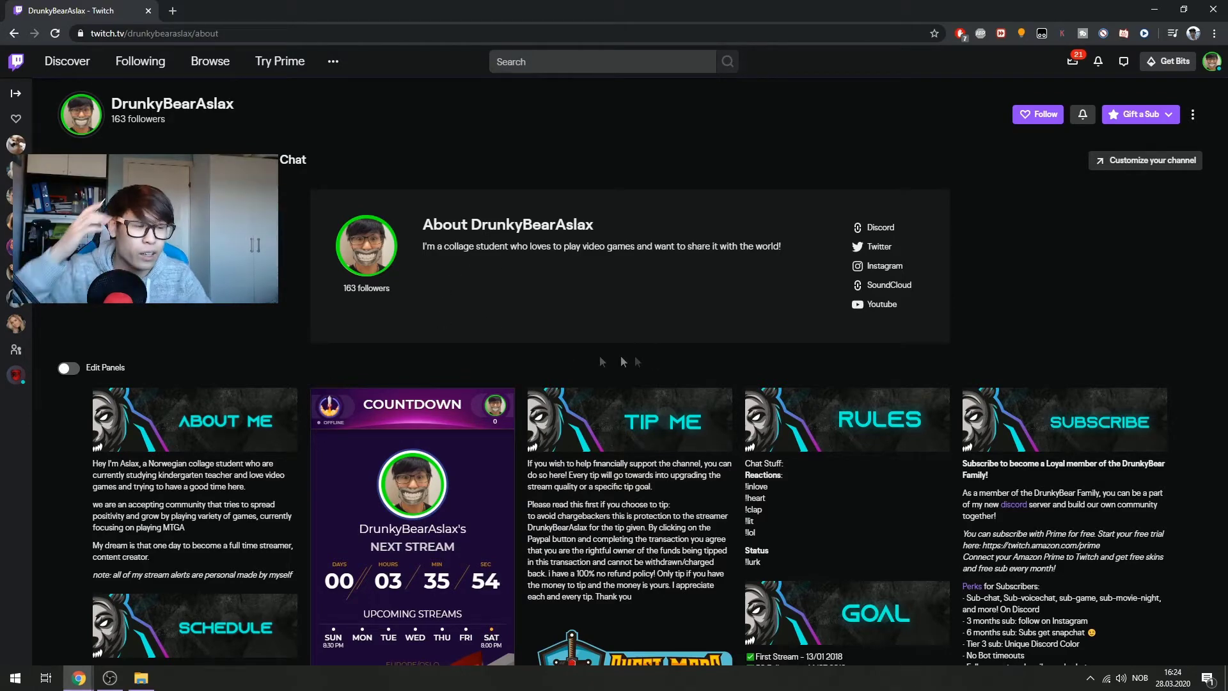
pyautogui.scroll(1, 714, 332)
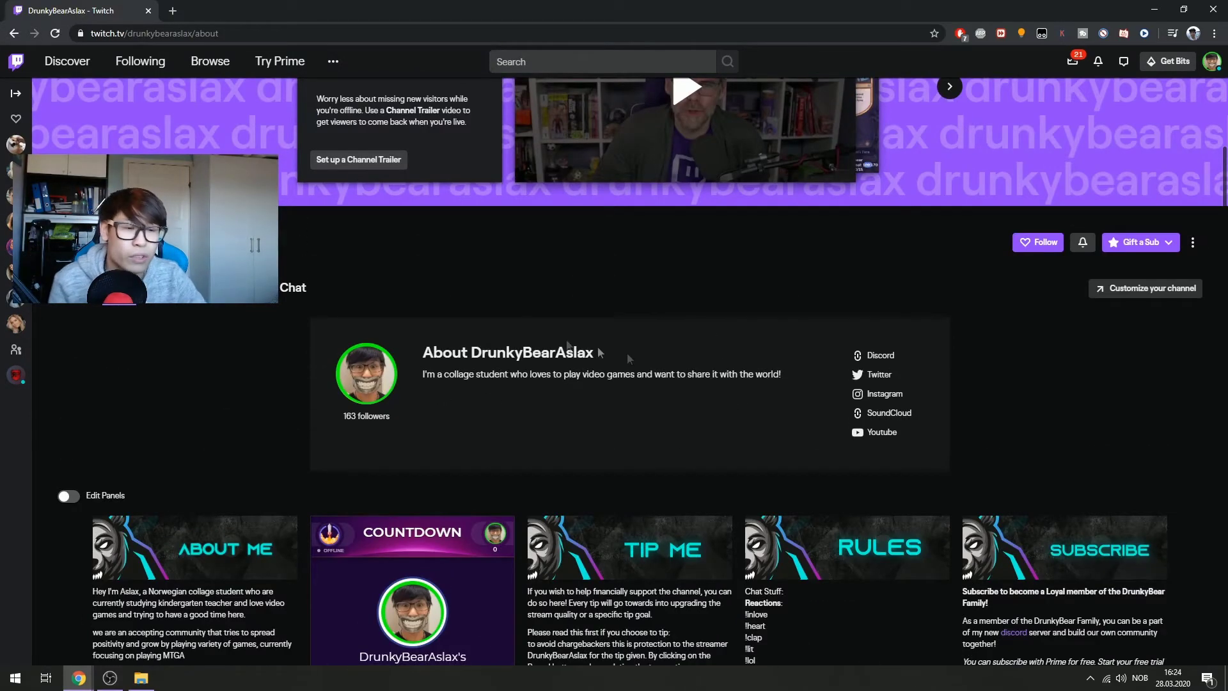
pyautogui.scroll(2, 724, 355)
pyautogui.scroll(-2, 651, 449)
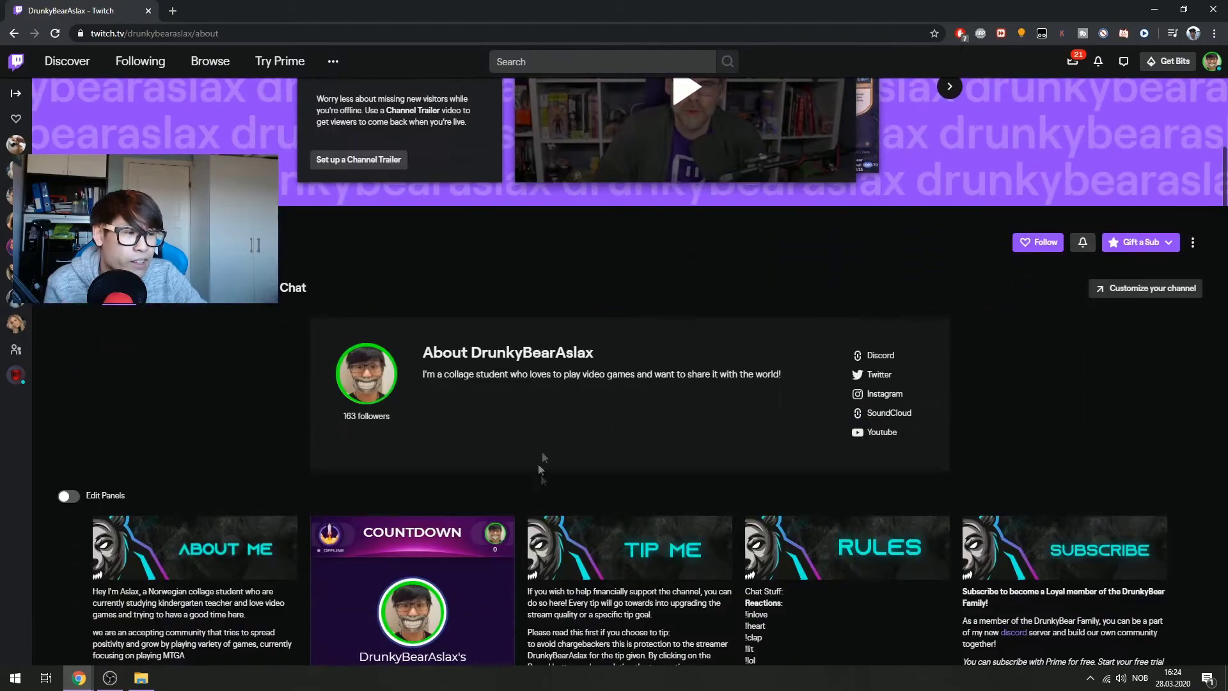
pyautogui.scroll(1, 575, 384)
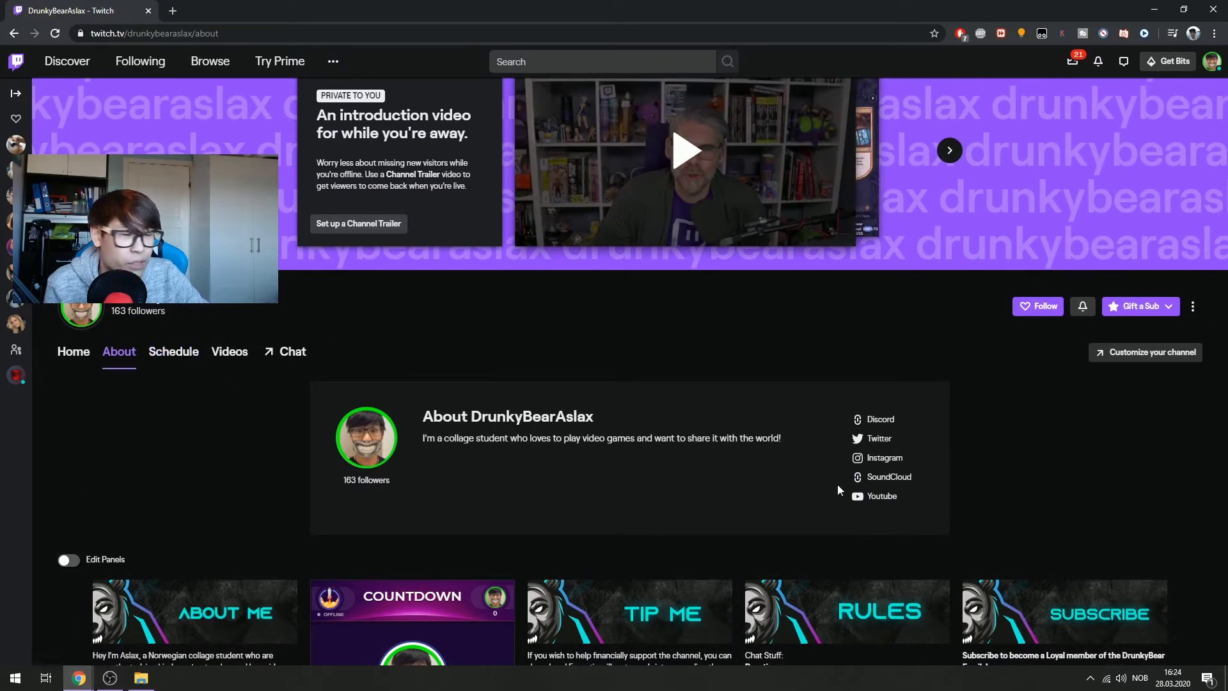
pyautogui.click(185, 359)
pyautogui.scroll(-4, 364, 426)
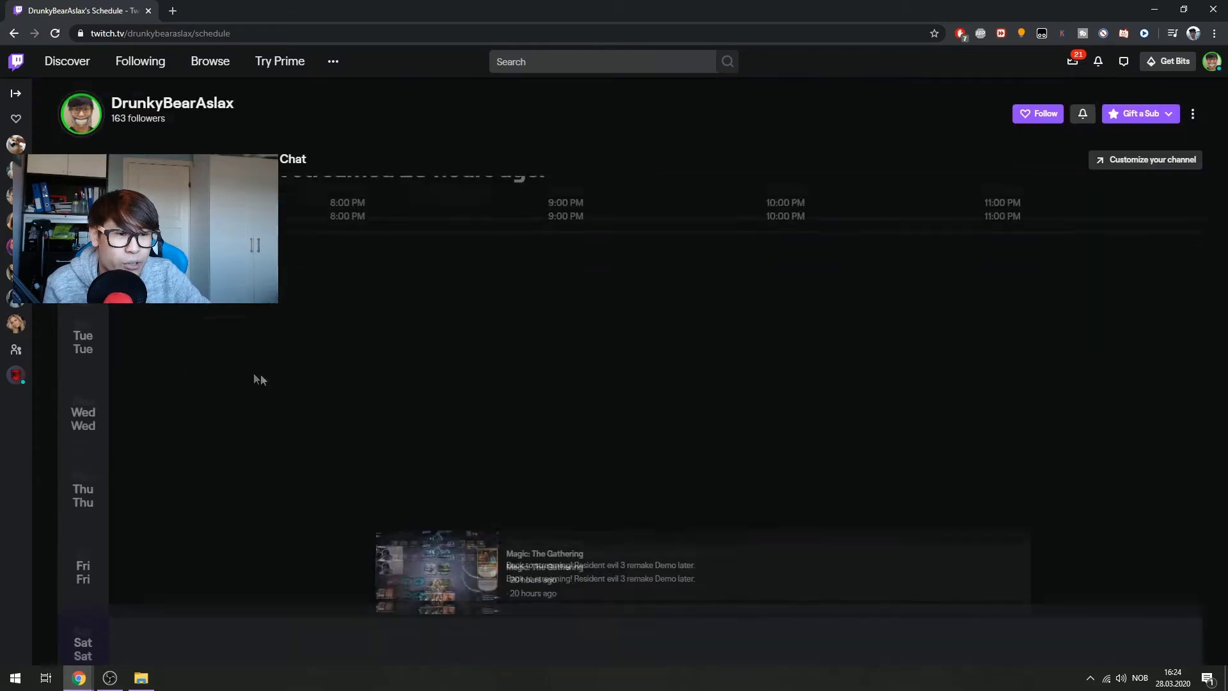
pyautogui.scroll(1, 186, 359)
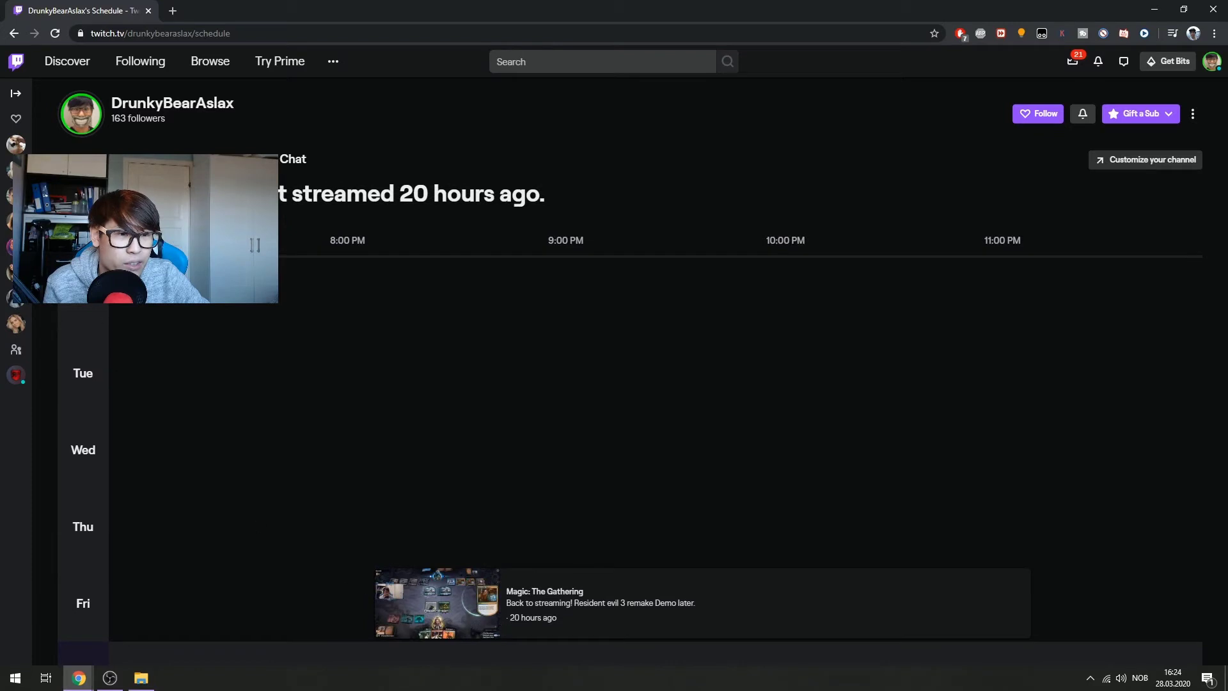
pyautogui.scroll(-2, 448, 563)
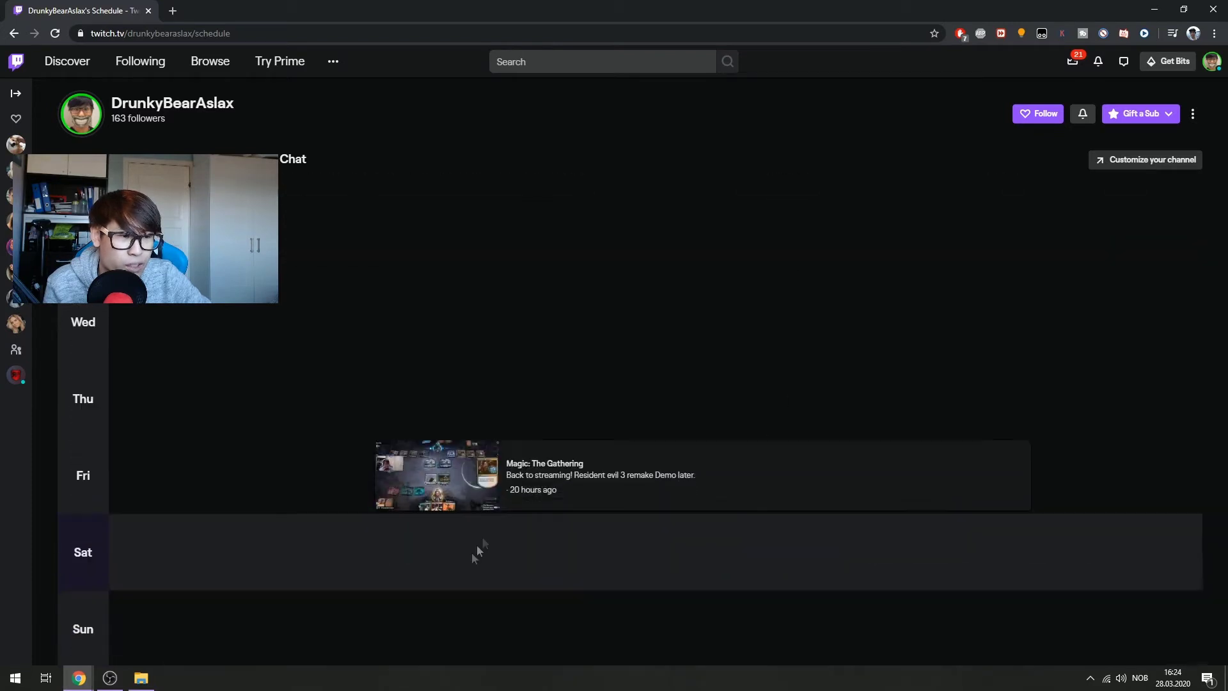
pyautogui.scroll(1, 477, 544)
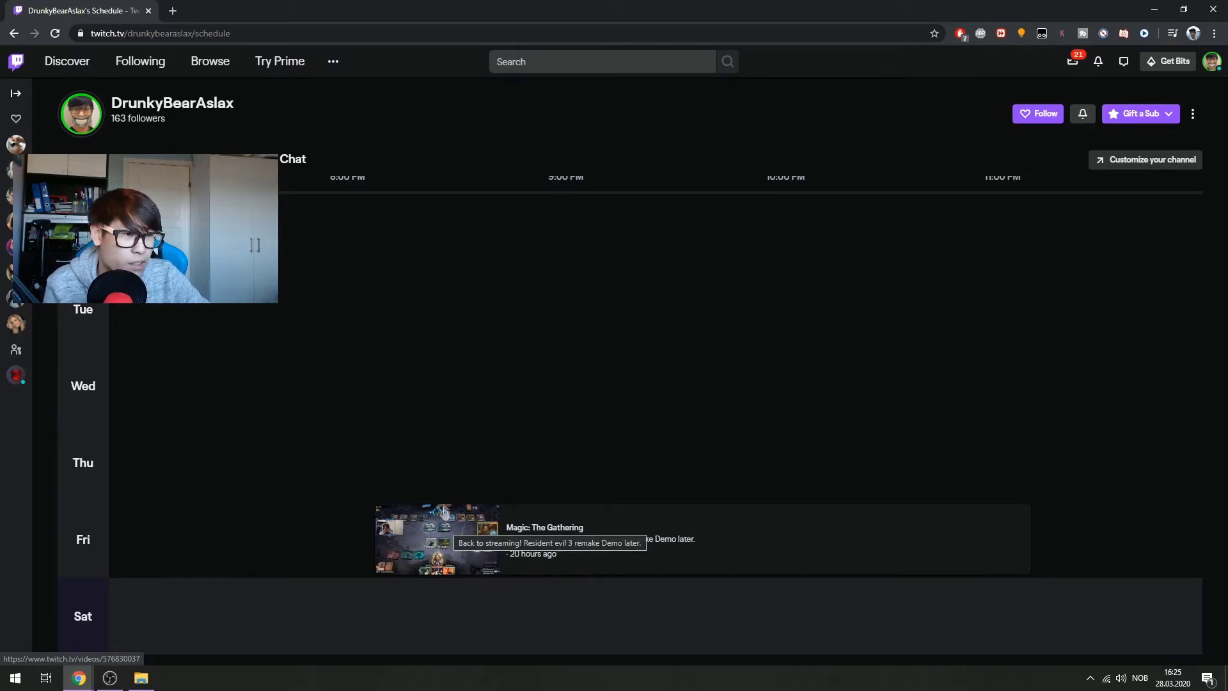
pyautogui.scroll(3, 429, 339)
pyautogui.scroll(-4, 437, 454)
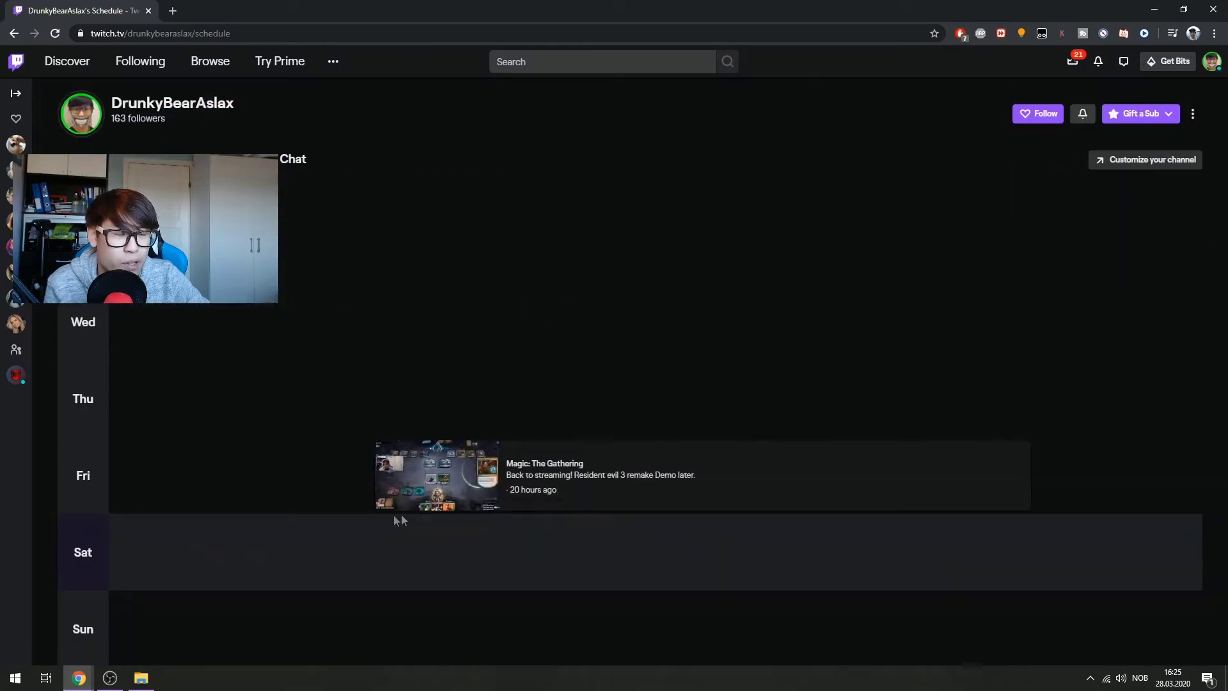
pyautogui.scroll(5, 614, 506)
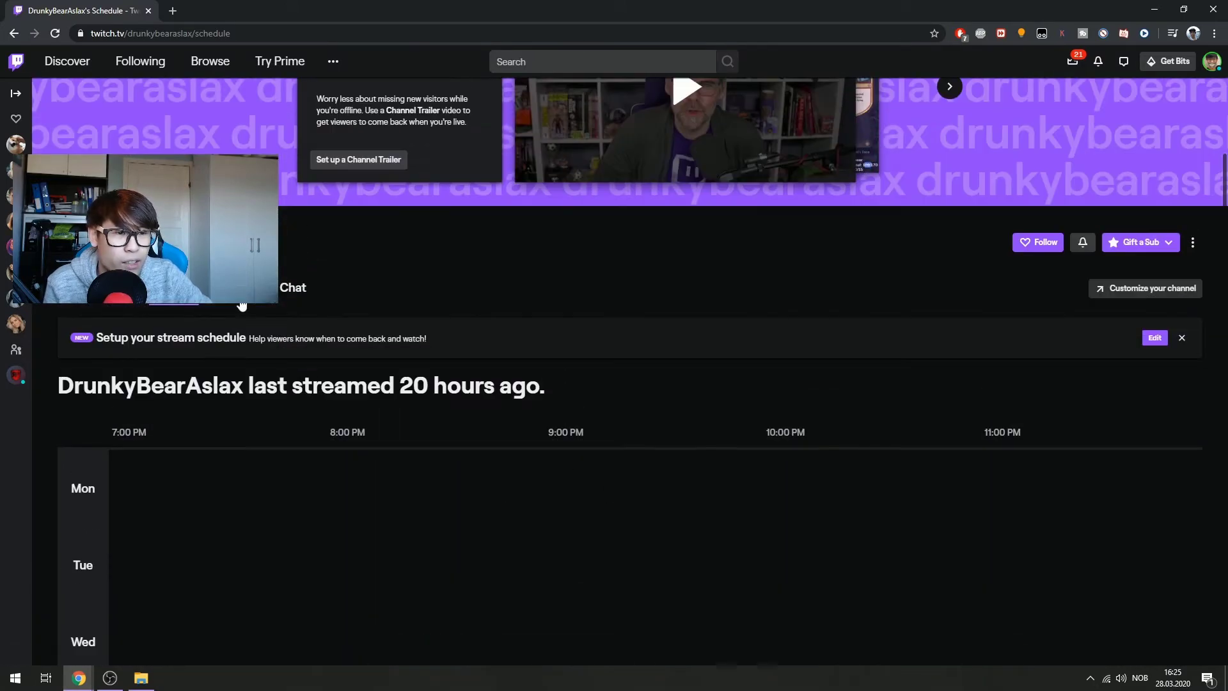
pyautogui.click(242, 306)
# - Look over the channel's videos, then open 'Customize your channel' for the dashboard Channel settings
pyautogui.scroll(-1, 337, 370)
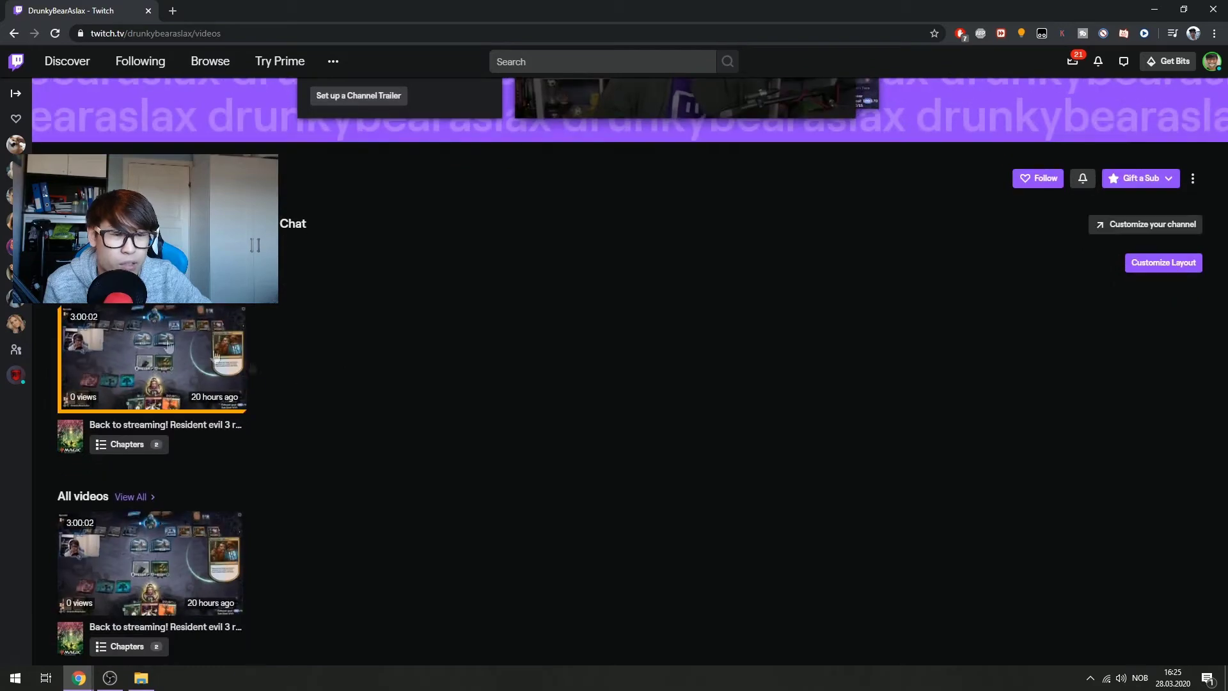
pyautogui.scroll(-2, 416, 425)
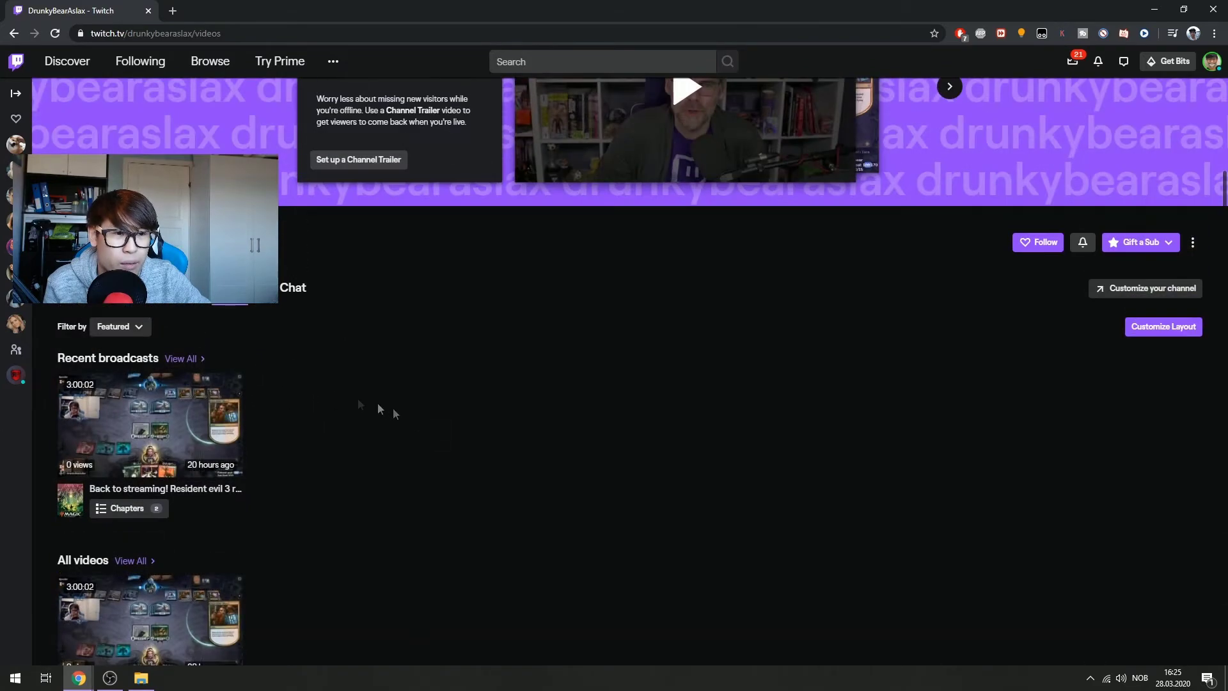
pyautogui.scroll(-2, 366, 521)
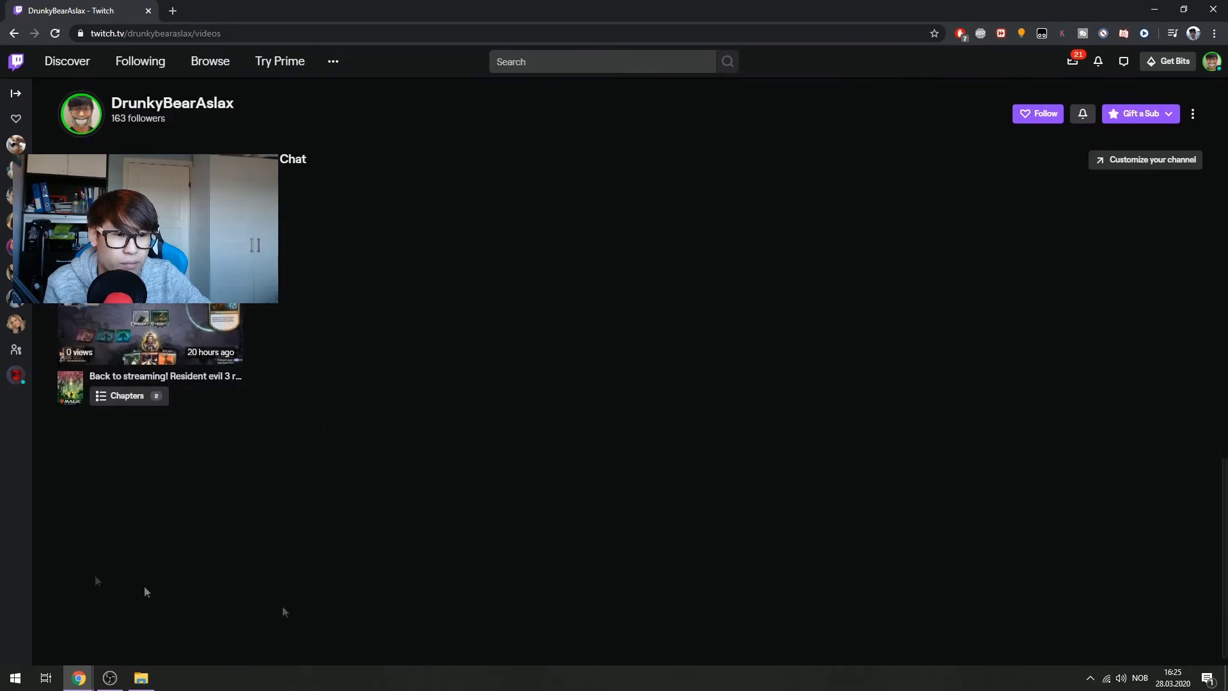
pyautogui.scroll(2, 285, 612)
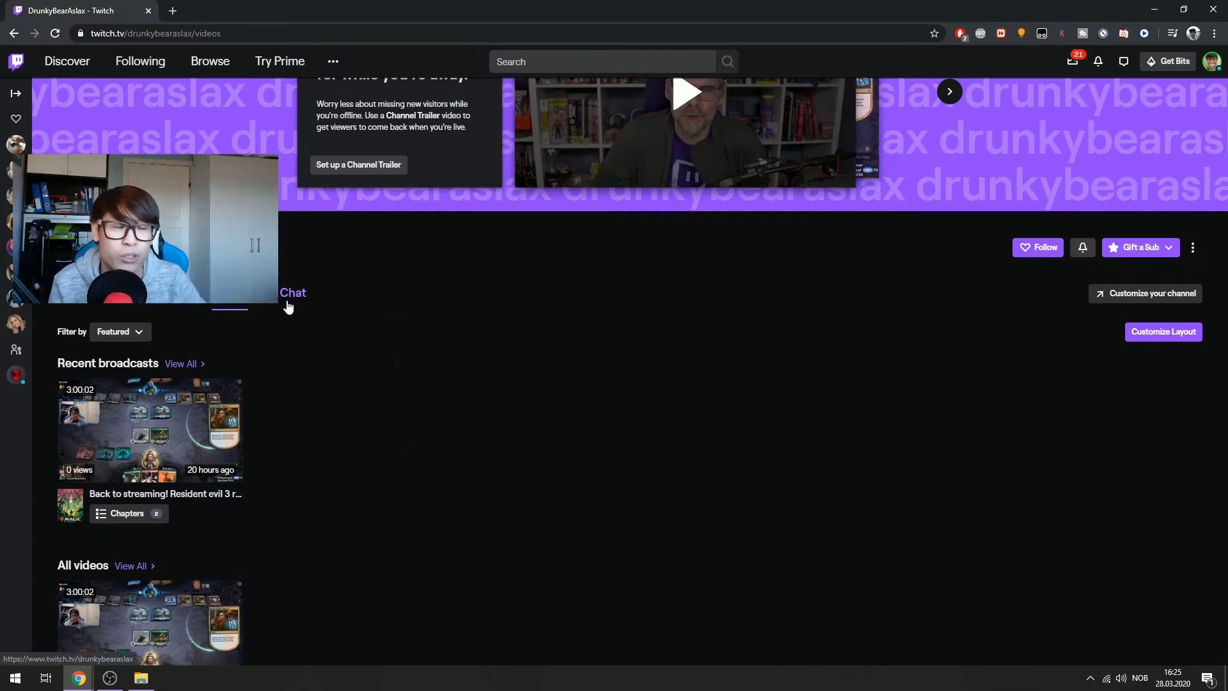
pyautogui.scroll(2, 323, 309)
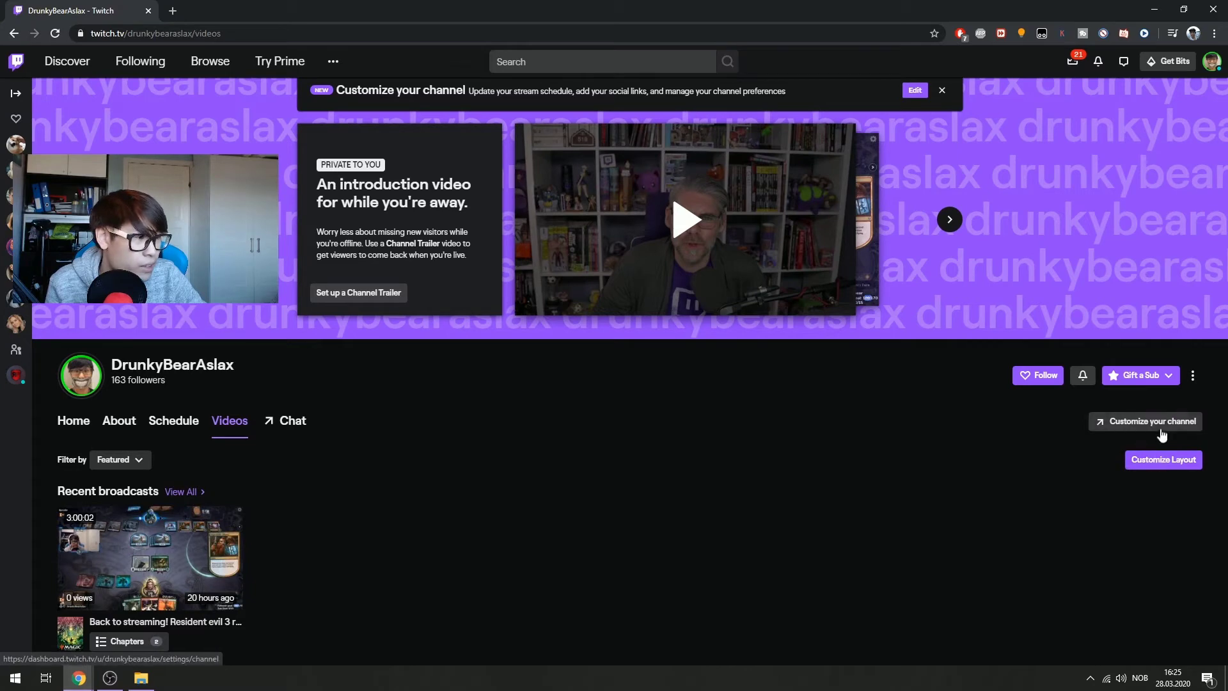
pyautogui.click(1140, 430)
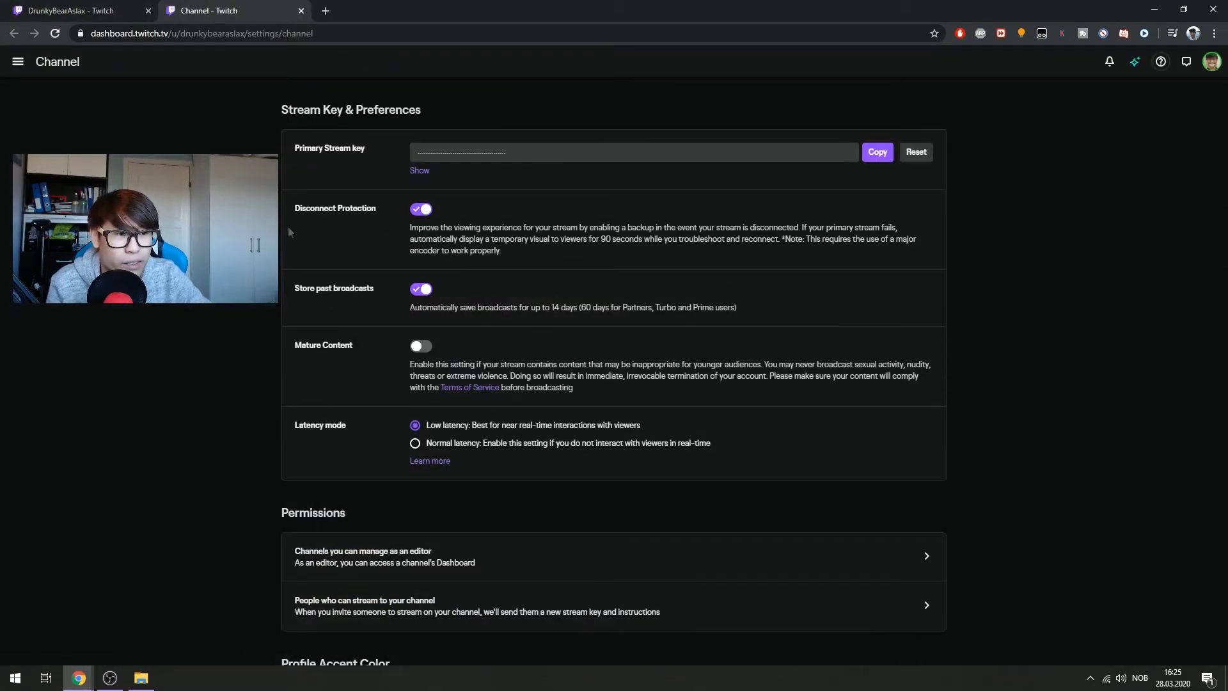
pyautogui.scroll(-4, 159, 375)
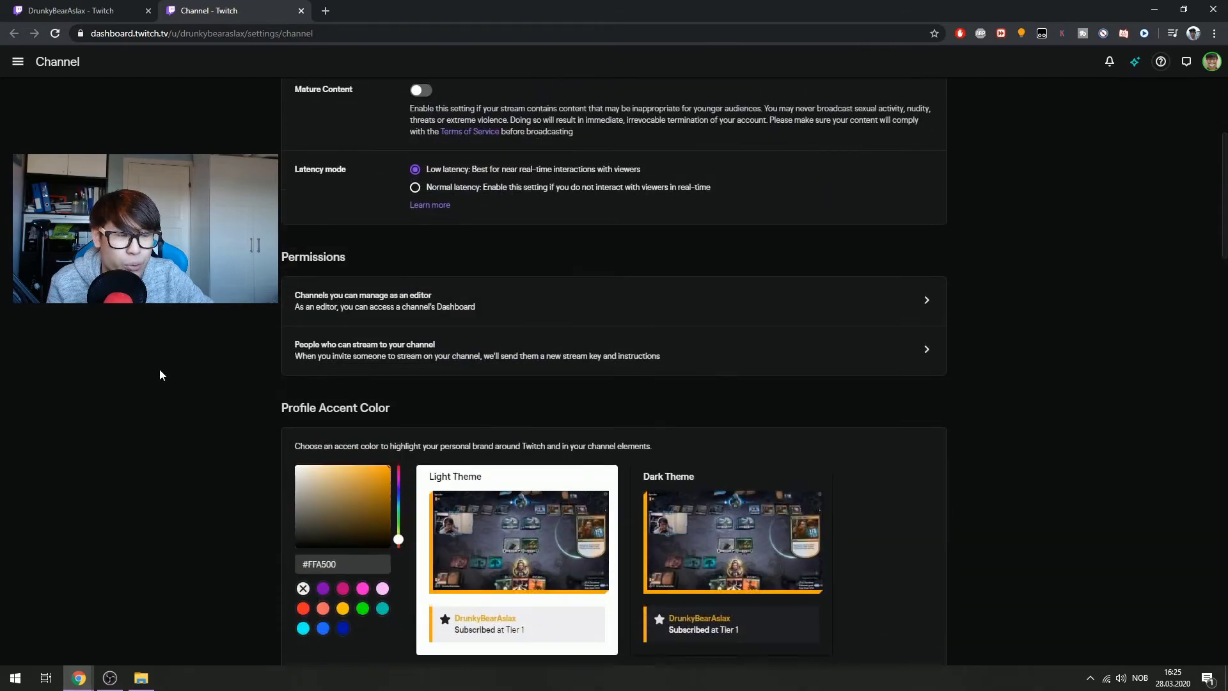
pyautogui.scroll(-3, 161, 375)
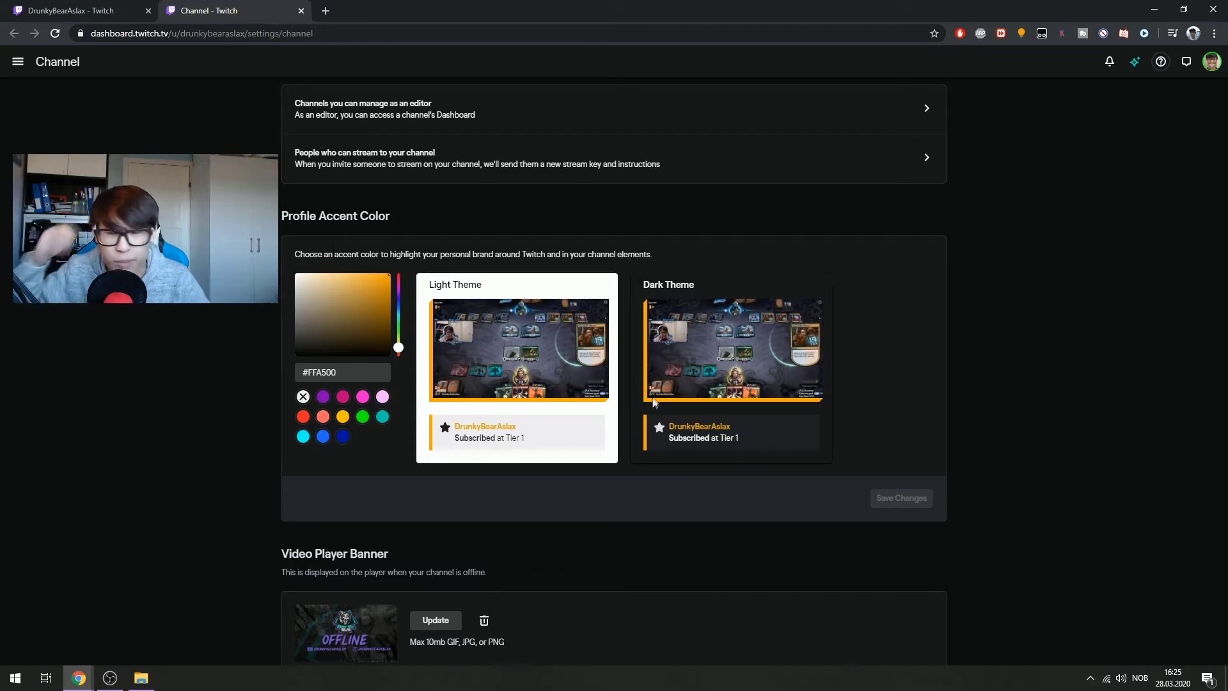
pyautogui.scroll(-5, 329, 459)
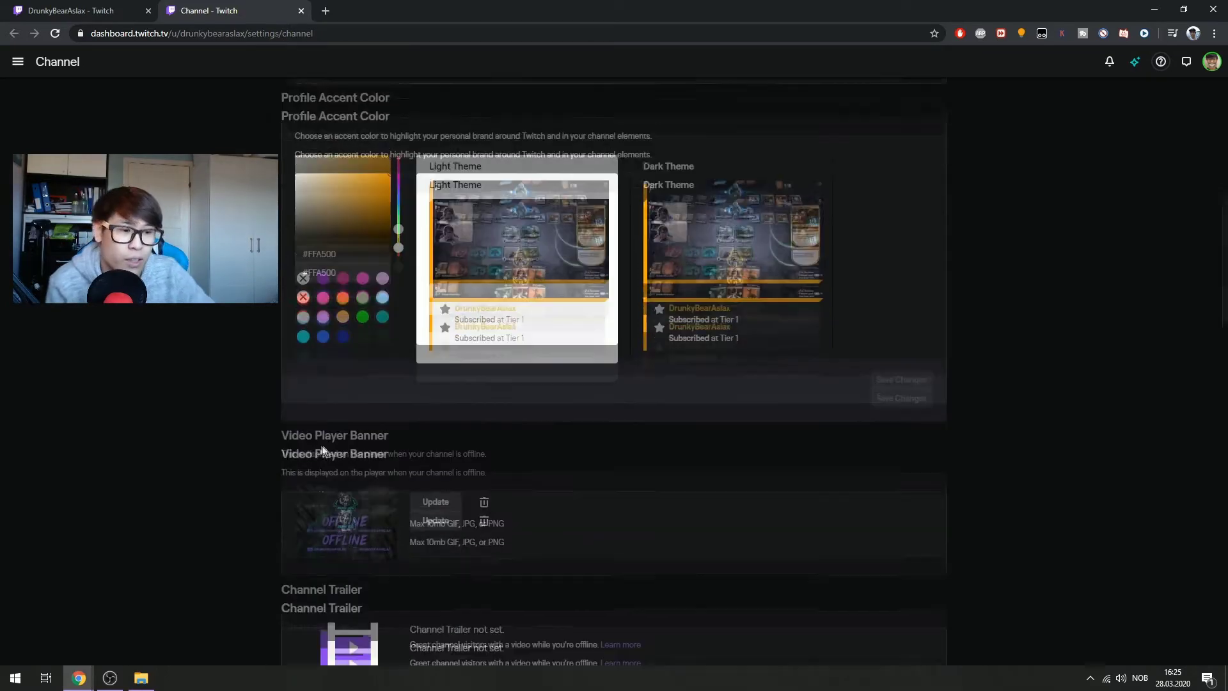
pyautogui.scroll(-2, 806, 422)
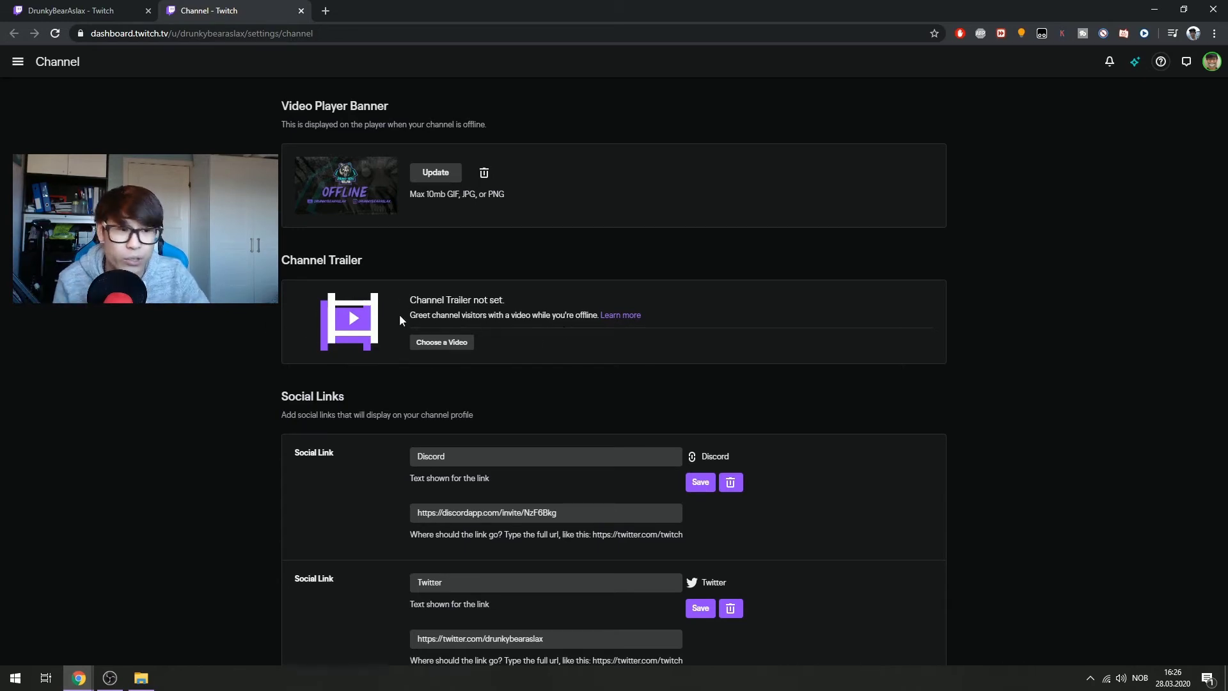
pyautogui.scroll(-3, 491, 370)
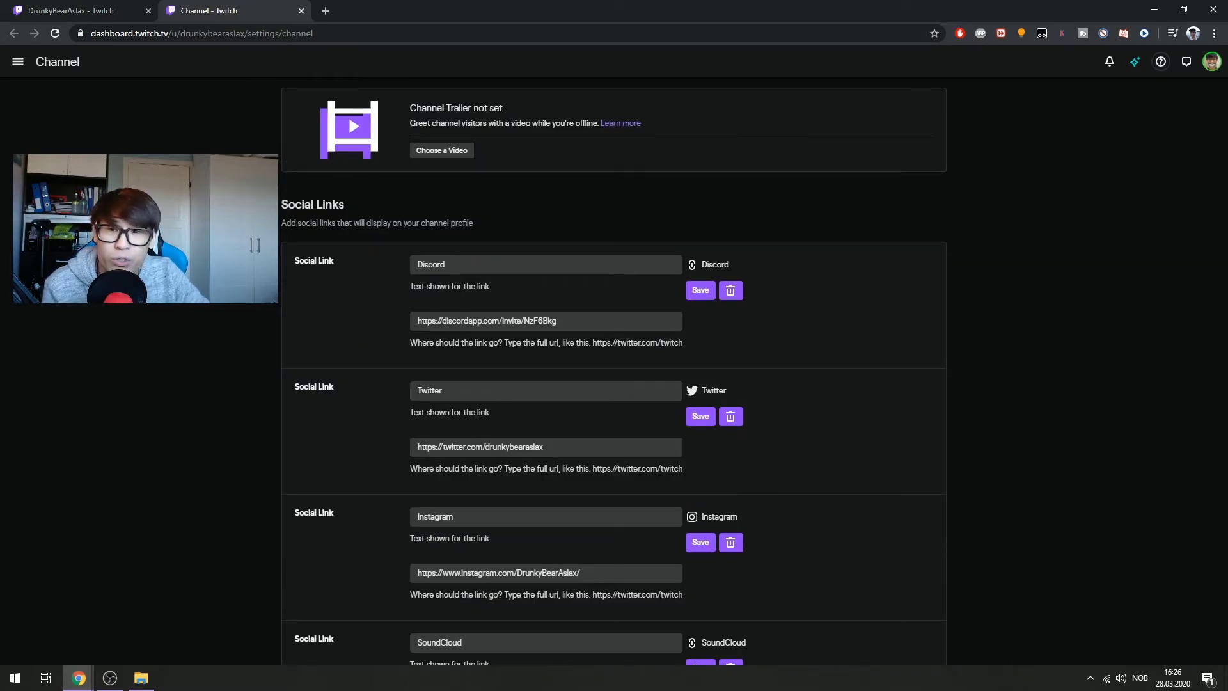
pyautogui.scroll(-5, 476, 282)
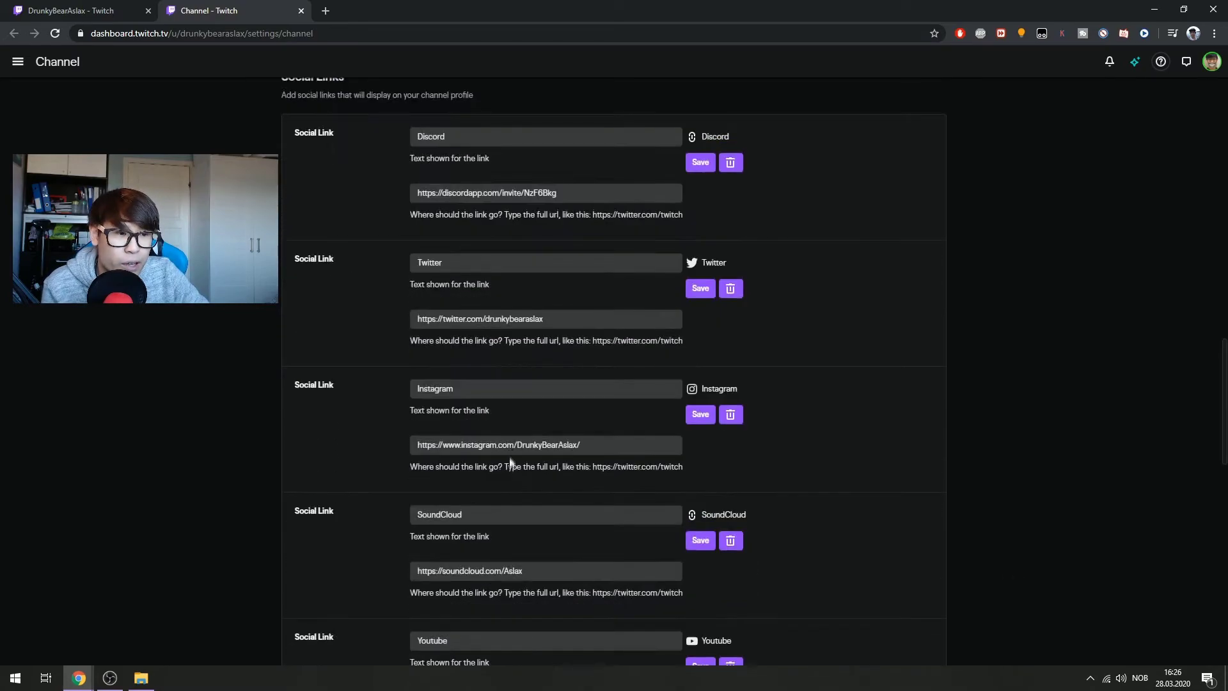
pyautogui.scroll(3, 473, 521)
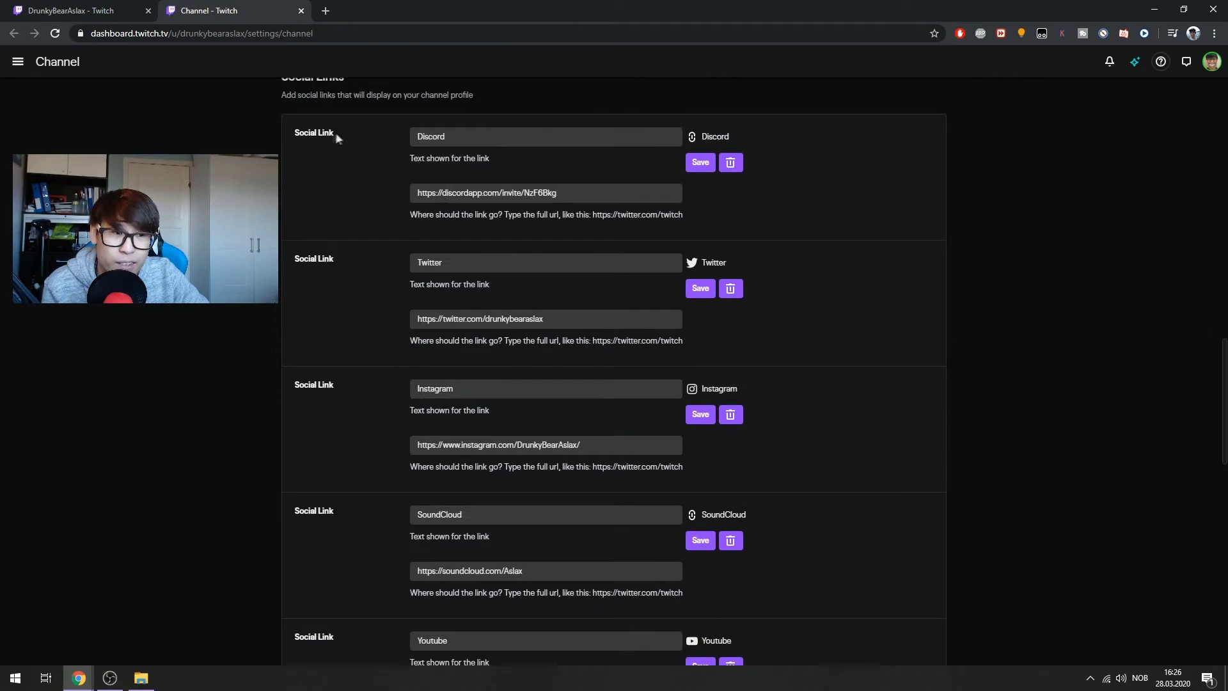
pyautogui.scroll(2, 378, 264)
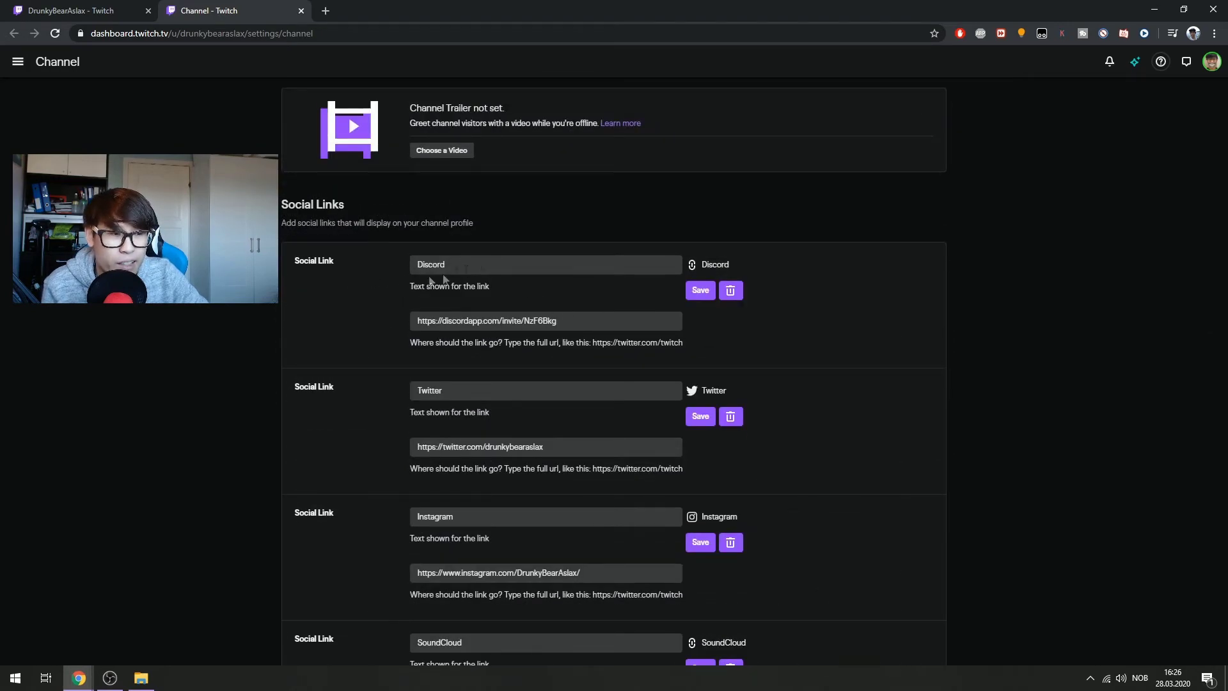
pyautogui.click(454, 270)
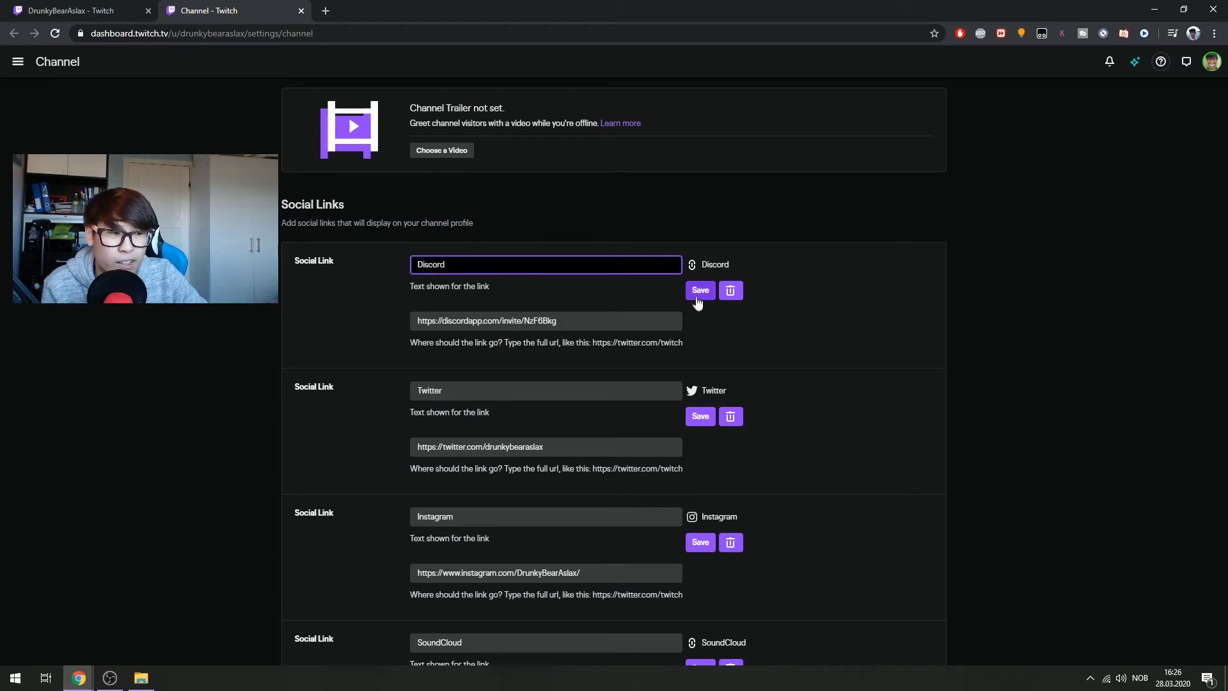
pyautogui.scroll(-1, 919, 518)
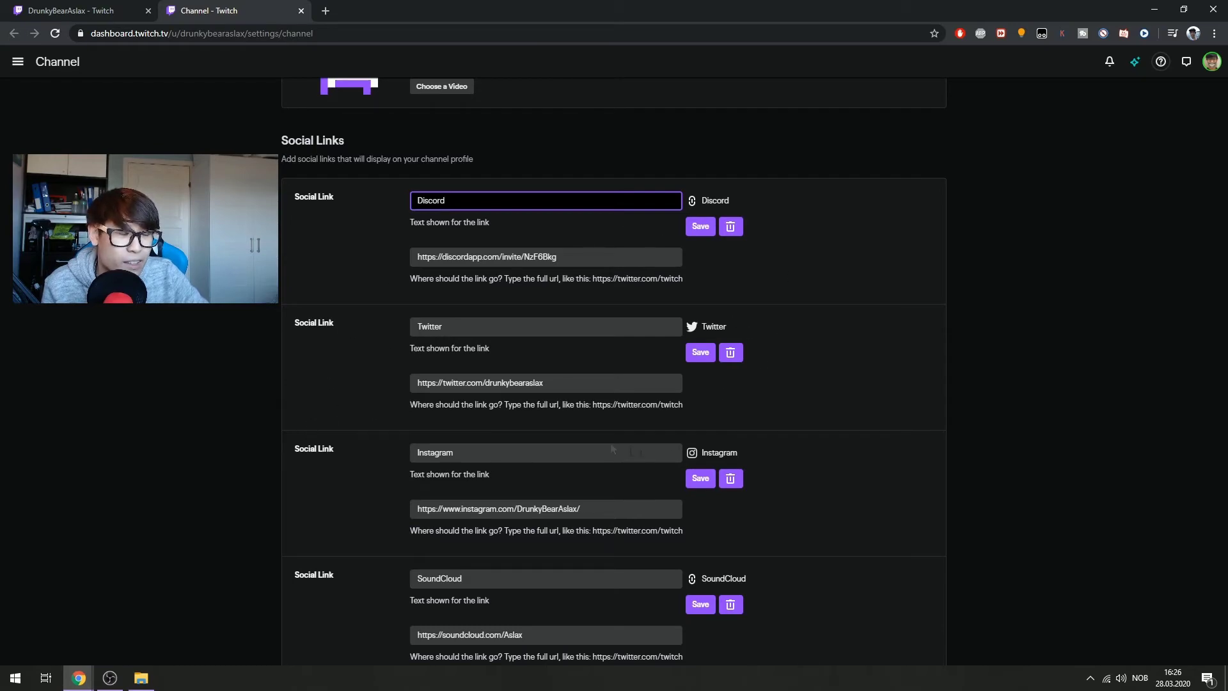
pyautogui.scroll(-1, 789, 407)
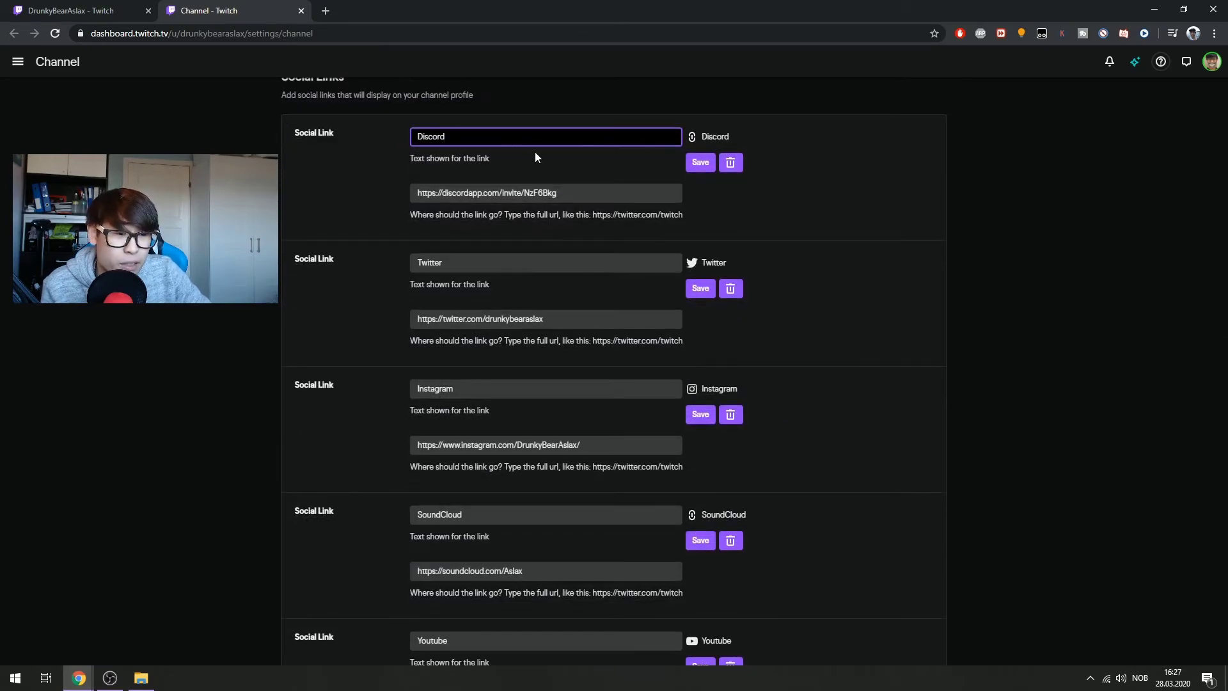
pyautogui.scroll(-7, 455, 462)
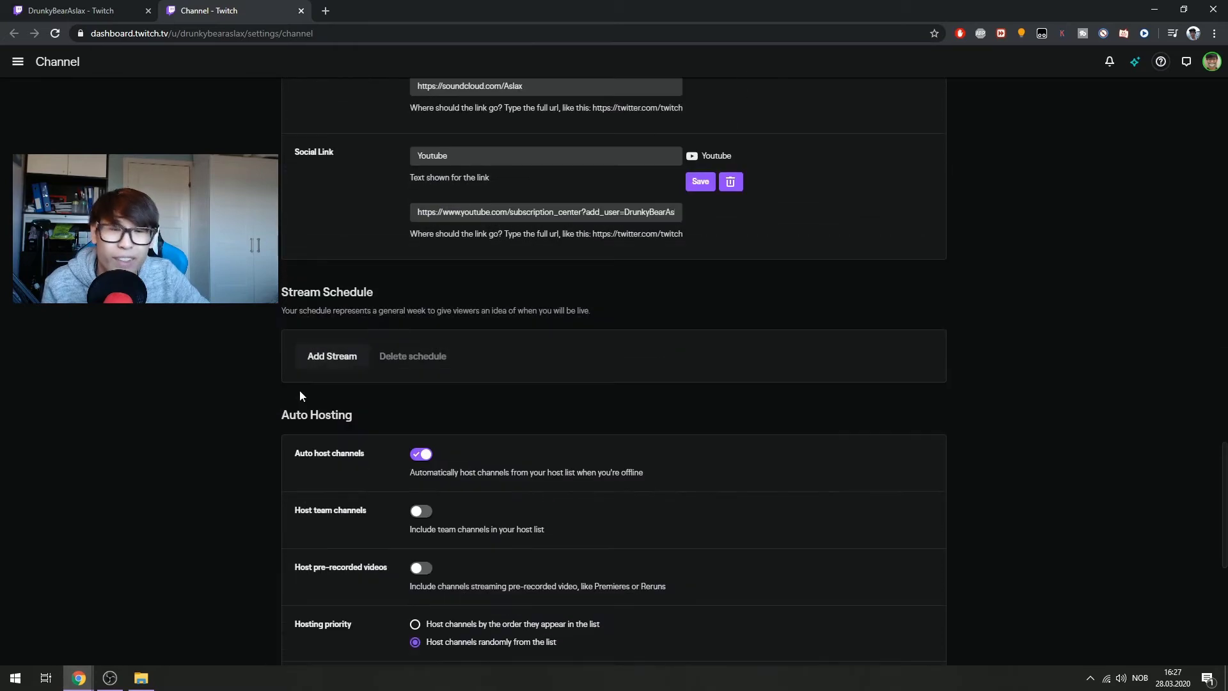
# - Start a new schedule entry on Saturday at 5:00pm lasting 3 hours
pyautogui.click(331, 365)
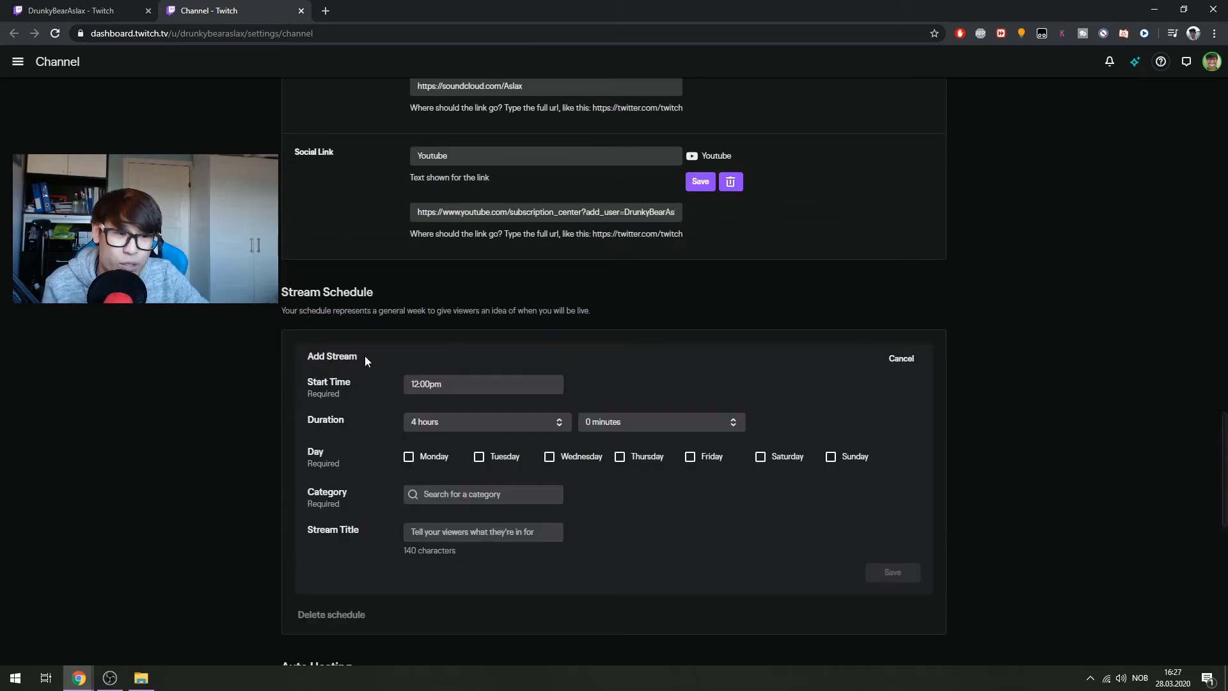
pyautogui.click(448, 384)
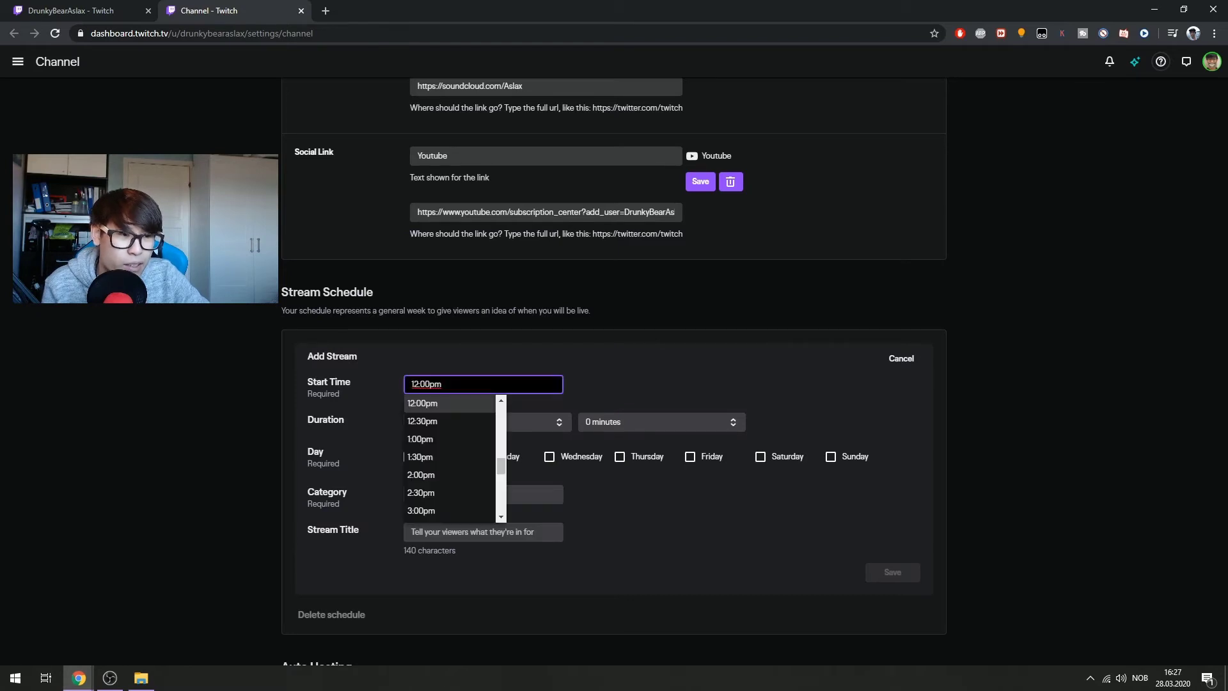
pyautogui.click(551, 407)
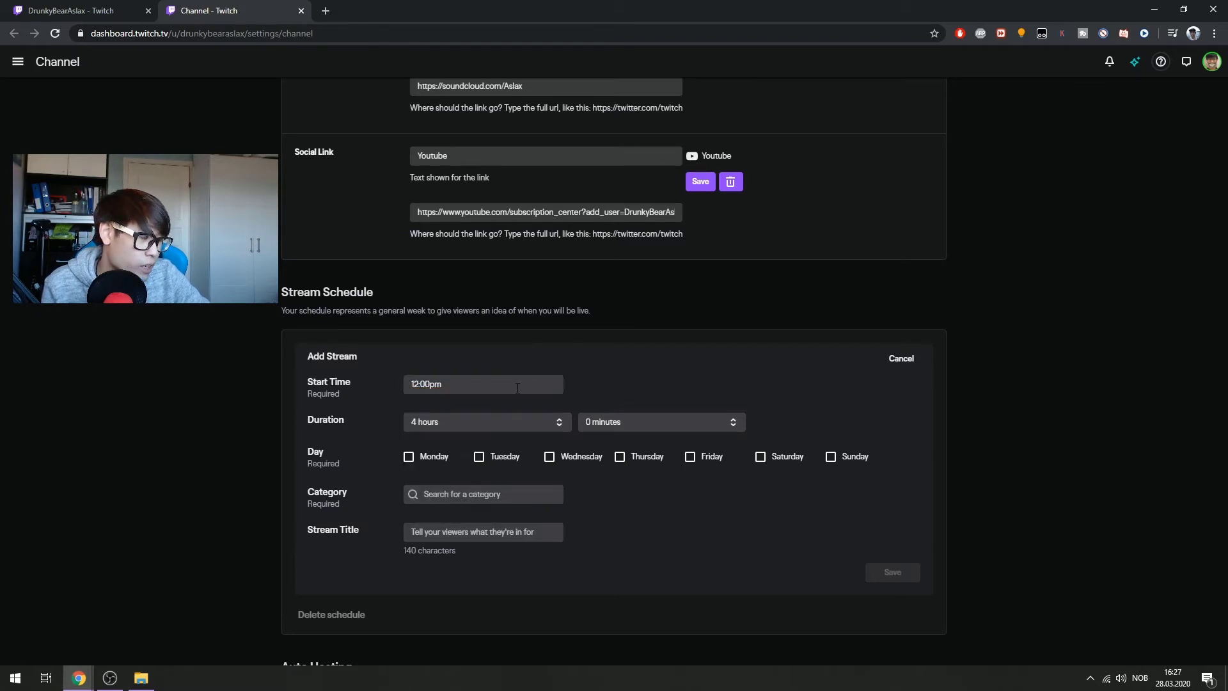
pyautogui.click(519, 386)
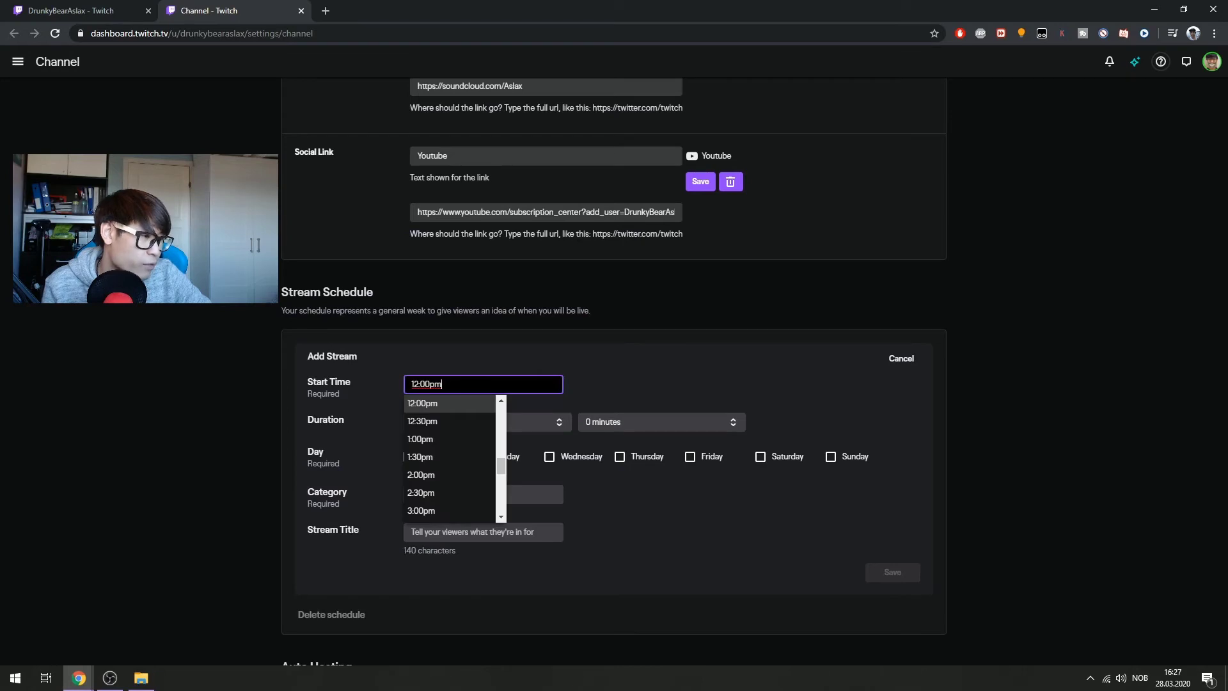
pyautogui.scroll(-2, 503, 464)
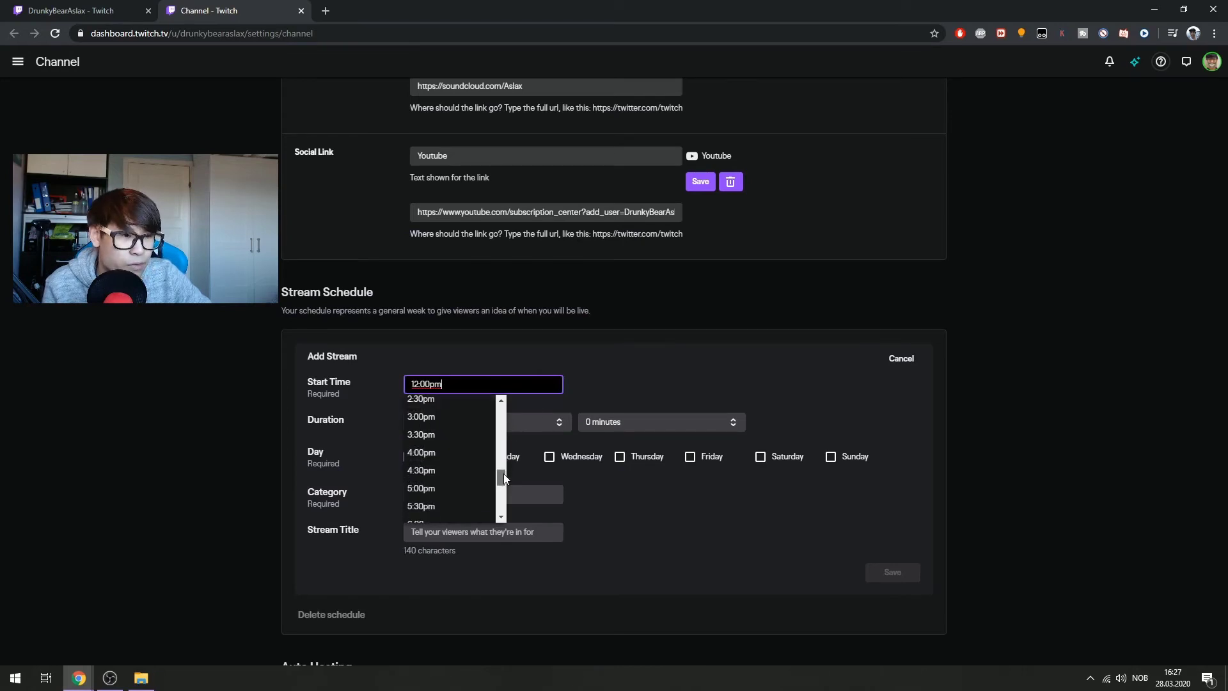
pyautogui.click(440, 490)
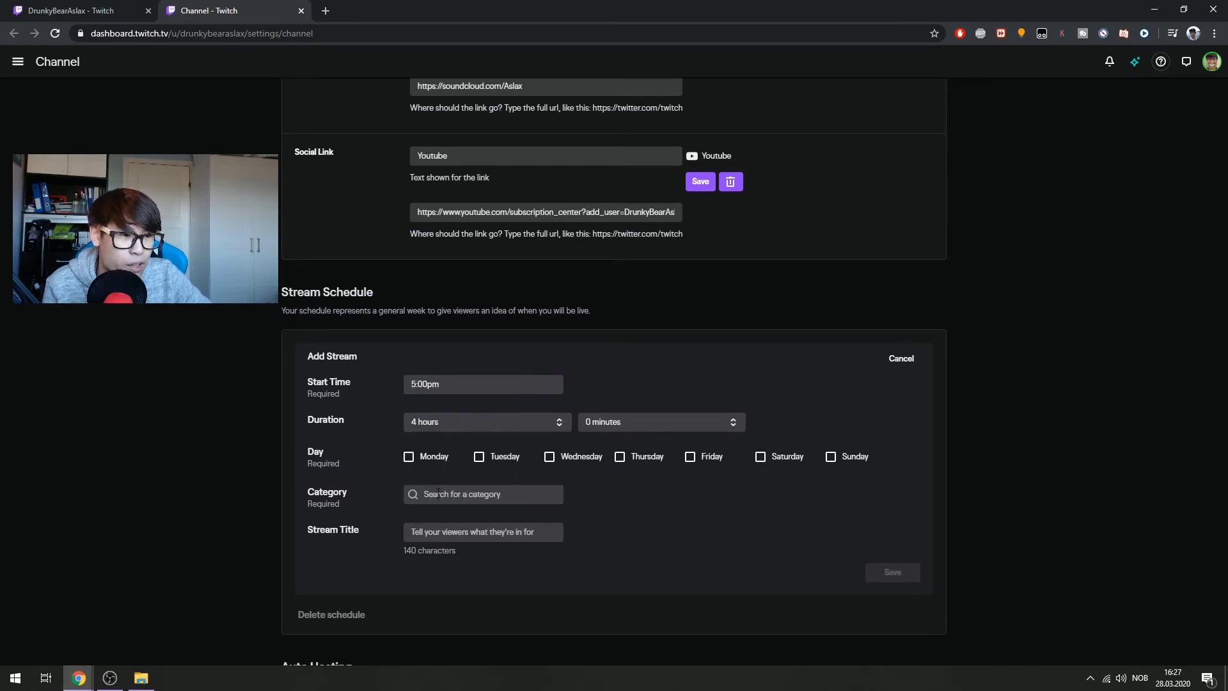
pyautogui.click(472, 424)
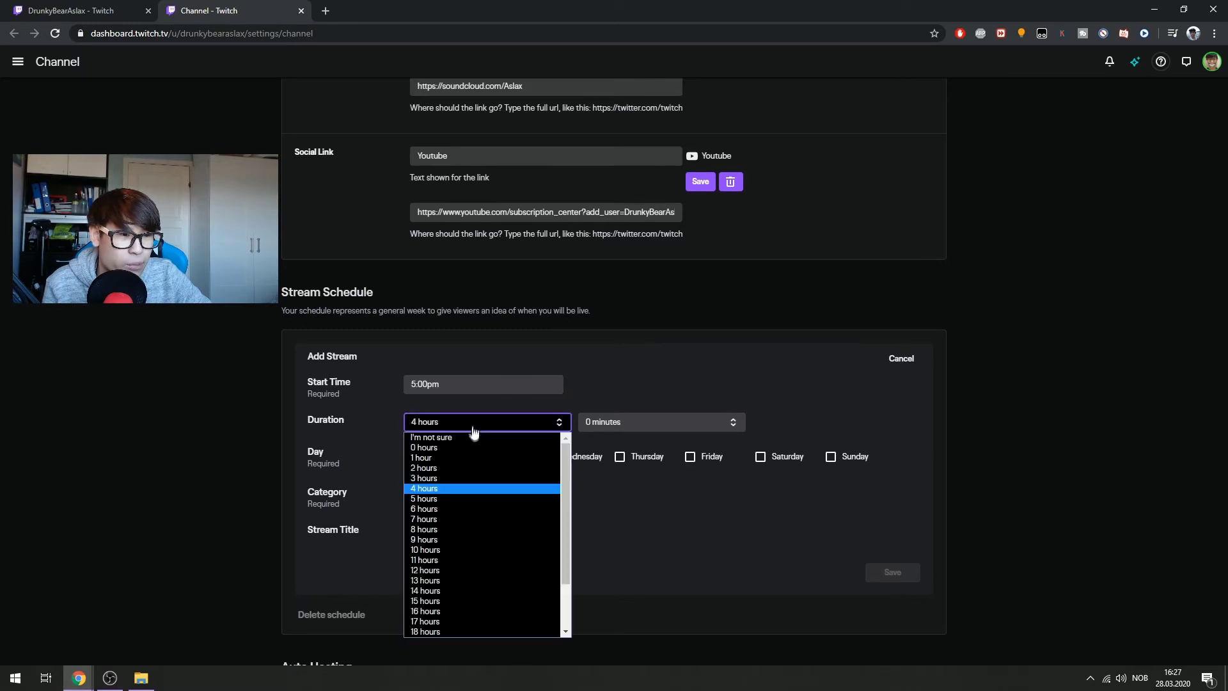
pyautogui.click(456, 478)
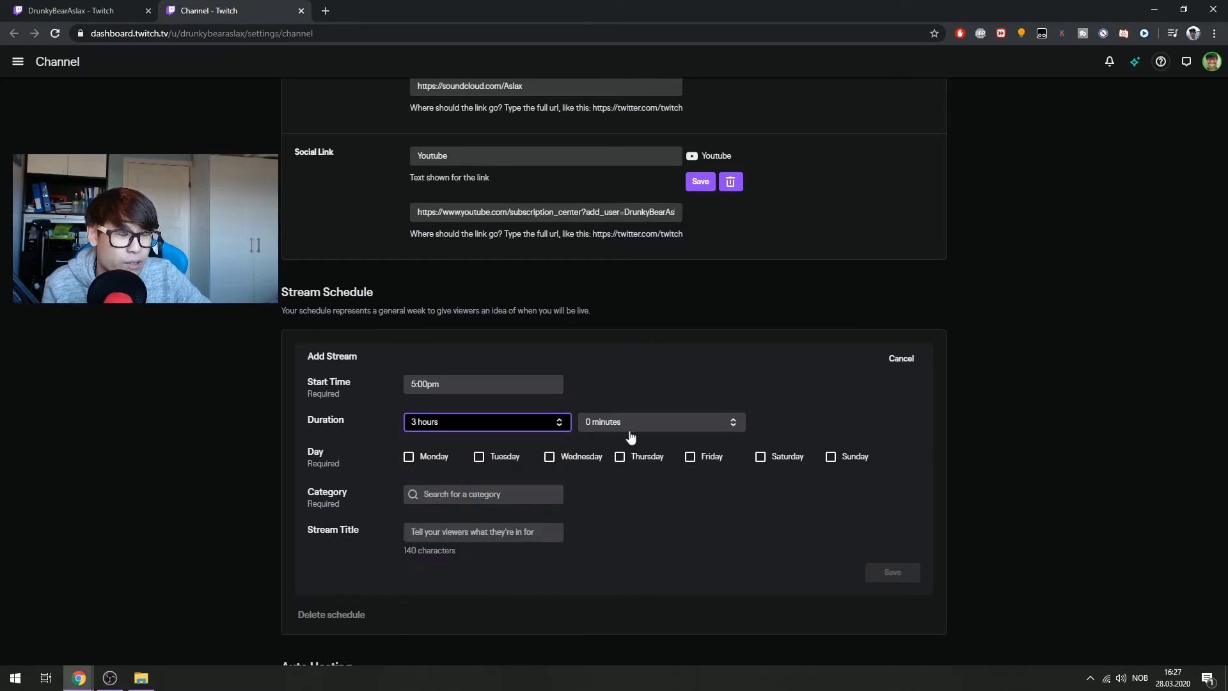
pyautogui.click(638, 487)
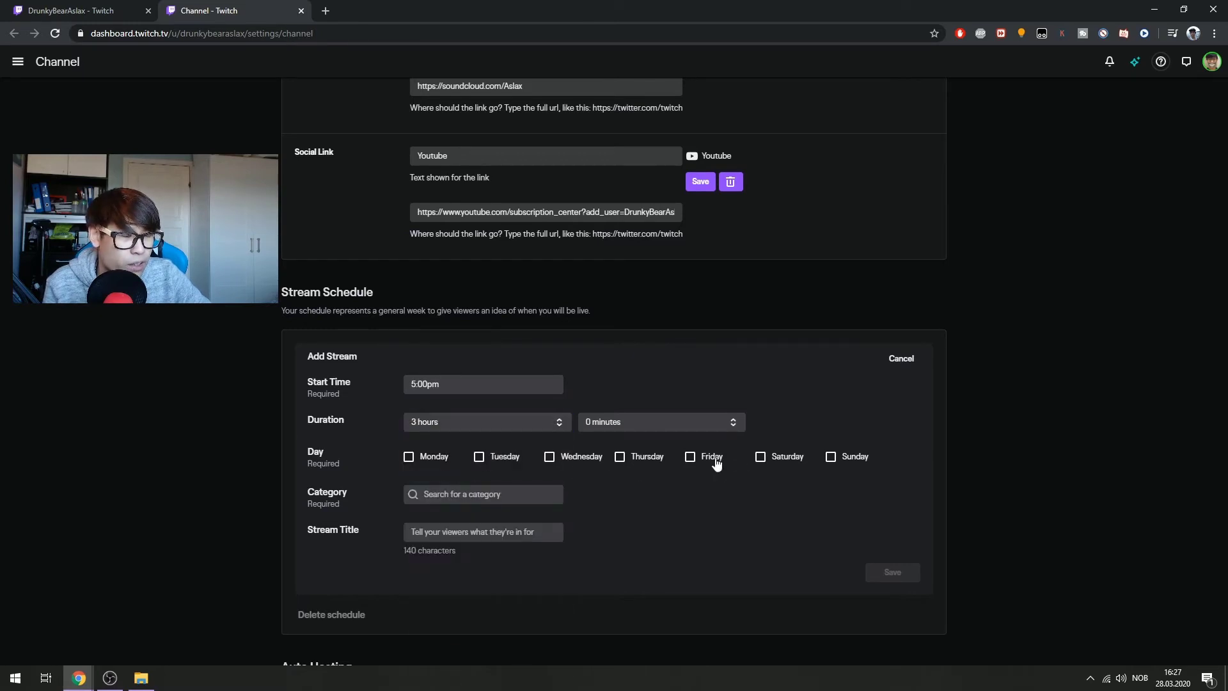
pyautogui.click(761, 459)
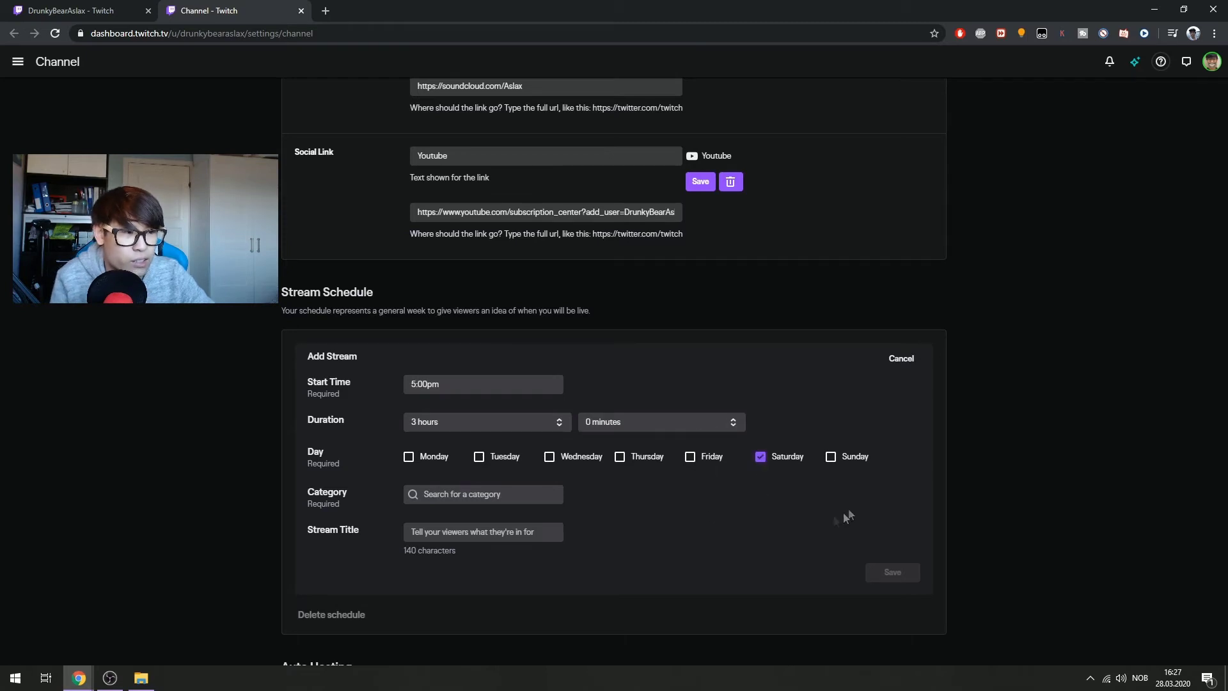
# - Set the category to Magic: The Gathering, title the stream 'daily magic', and save it
pyautogui.click(491, 497)
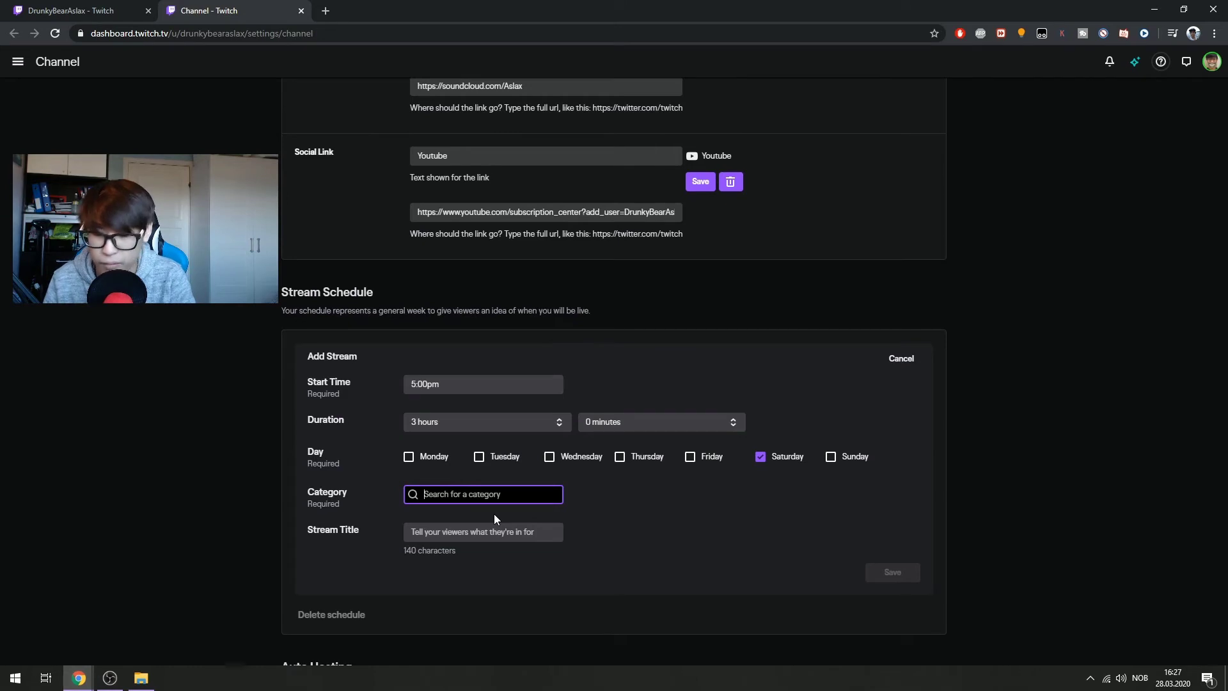
pyautogui.write('magic')
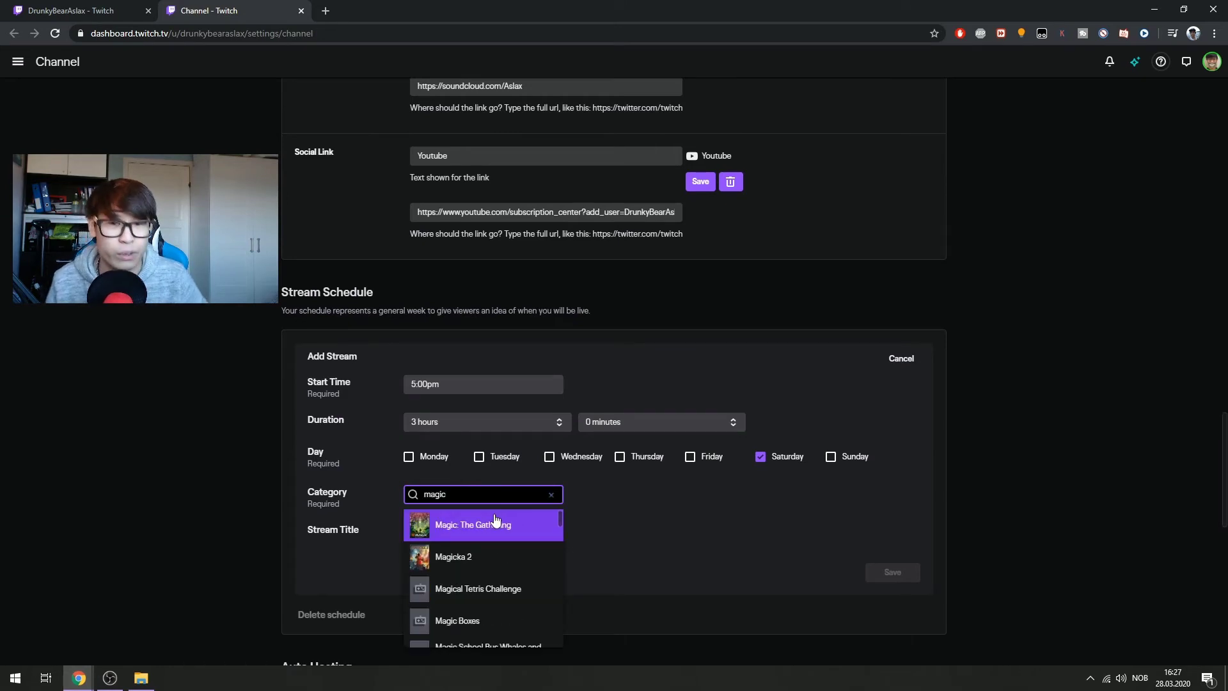
pyautogui.click(494, 518)
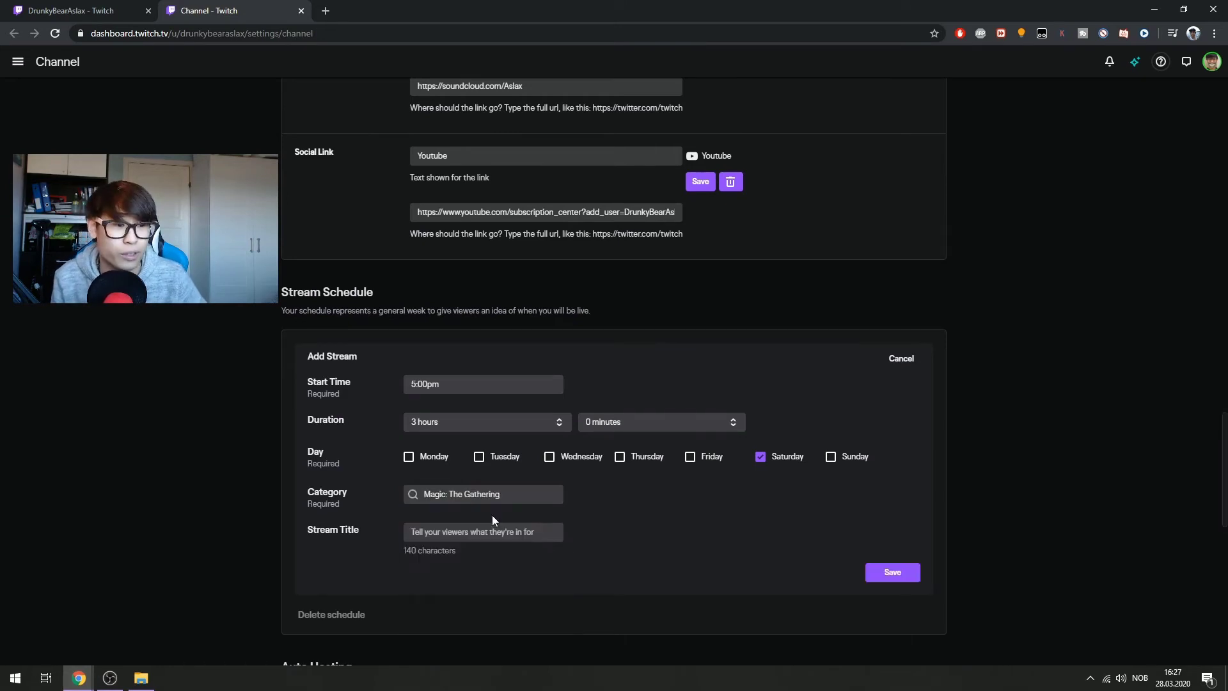
pyautogui.click(525, 524)
pyautogui.click(615, 548)
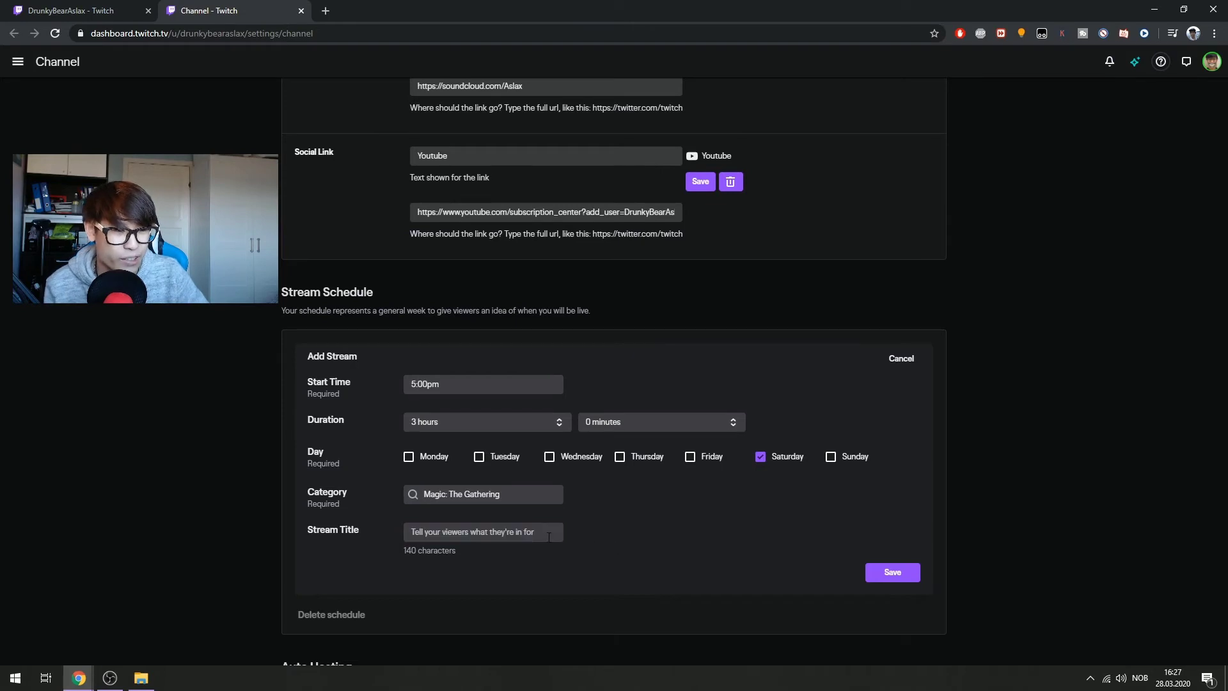
pyautogui.click(549, 536)
pyautogui.write('daily magic')
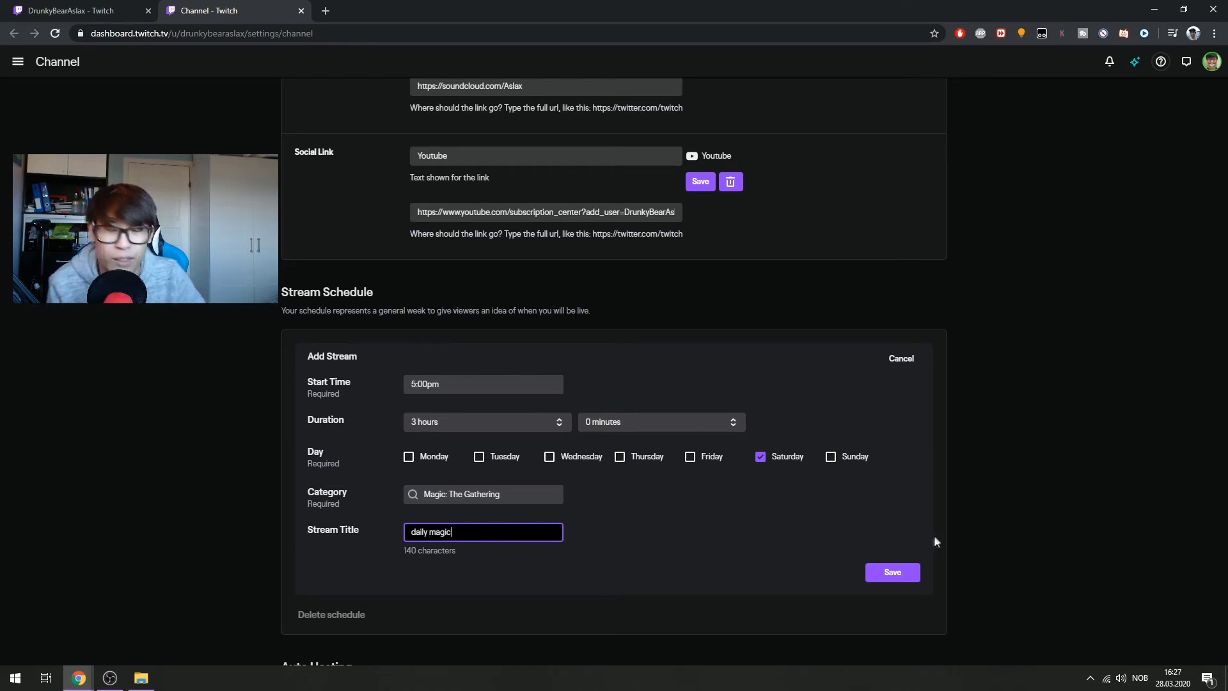
pyautogui.click(892, 572)
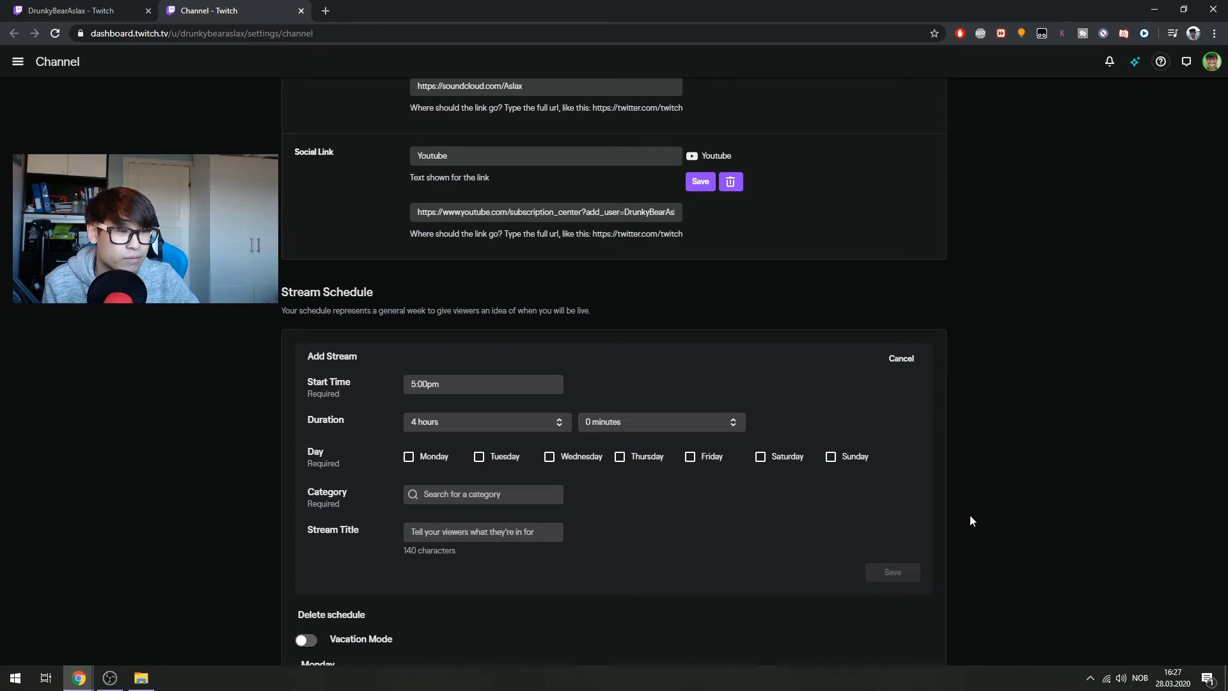
pyautogui.scroll(-5, 974, 512)
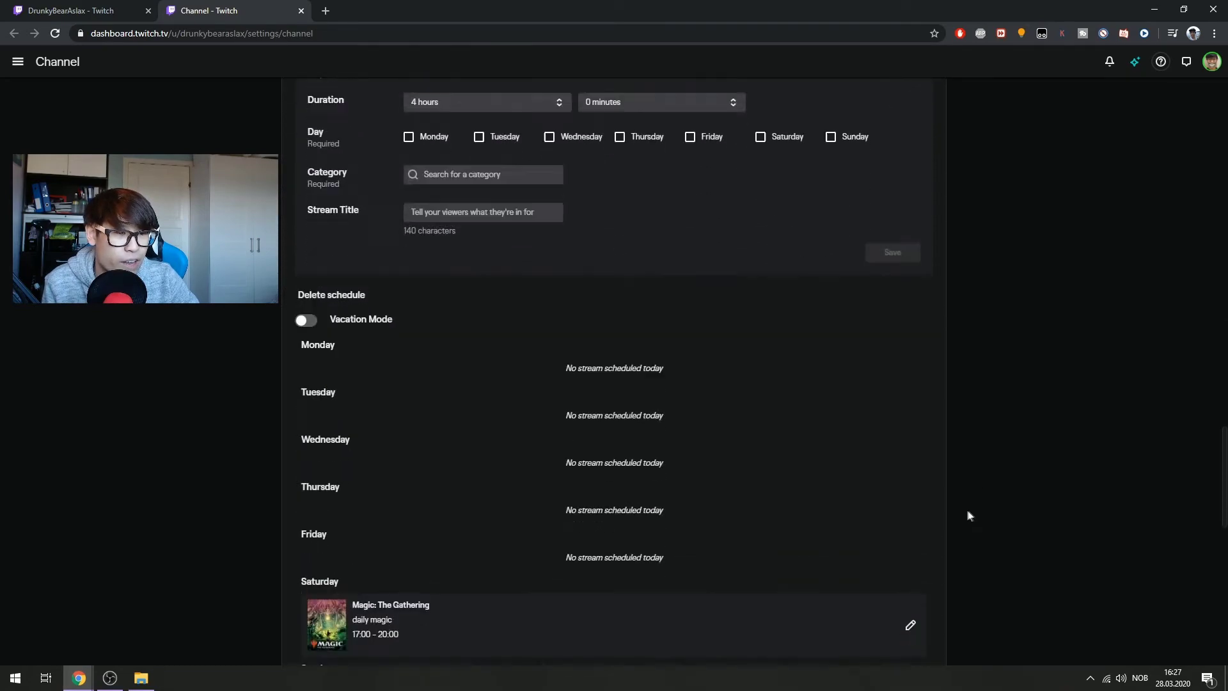
pyautogui.scroll(-1, 960, 514)
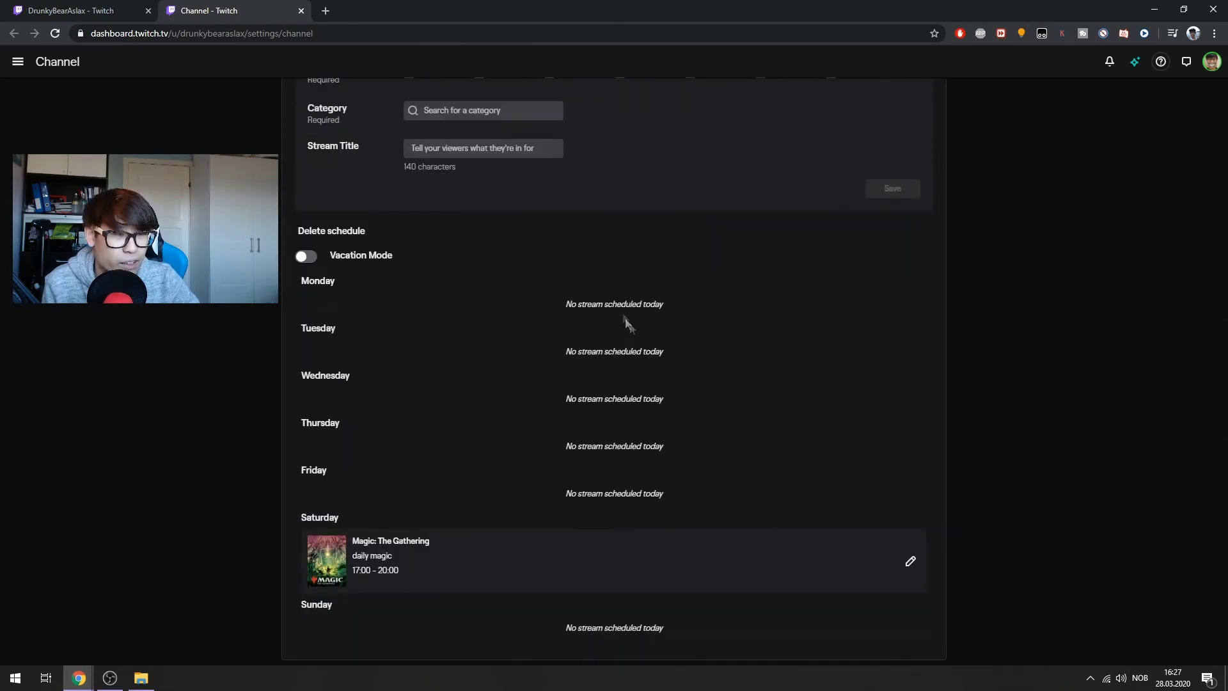
pyautogui.scroll(-2, 482, 383)
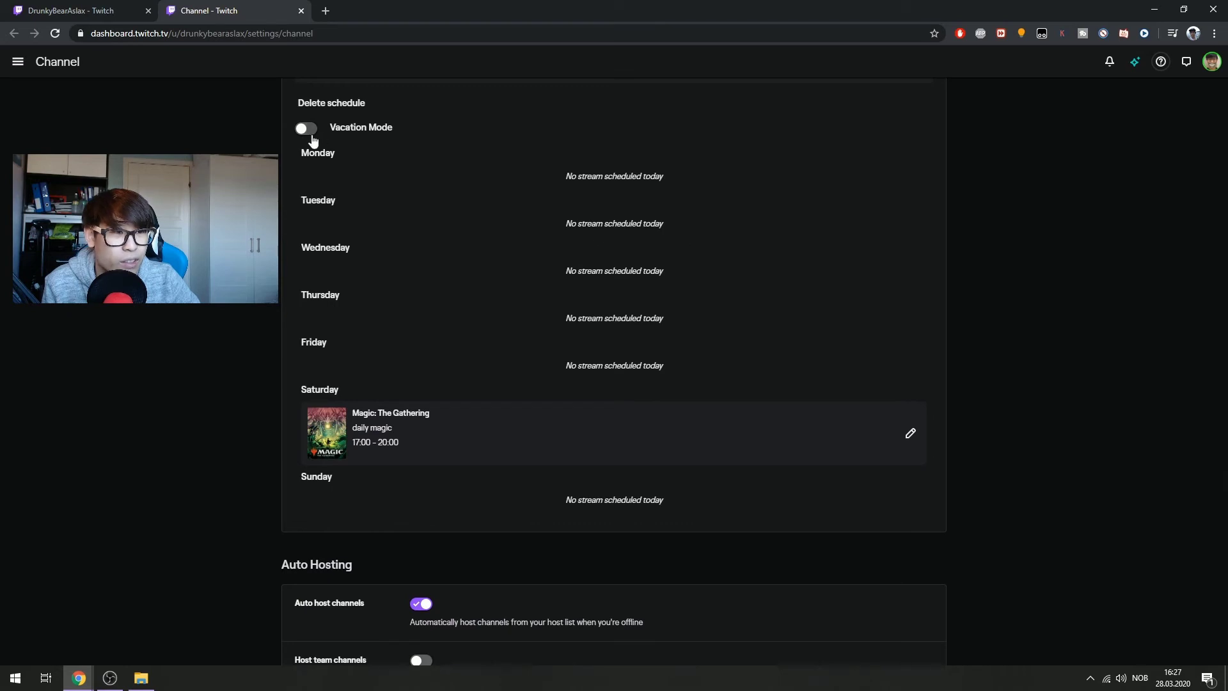
pyautogui.click(307, 128)
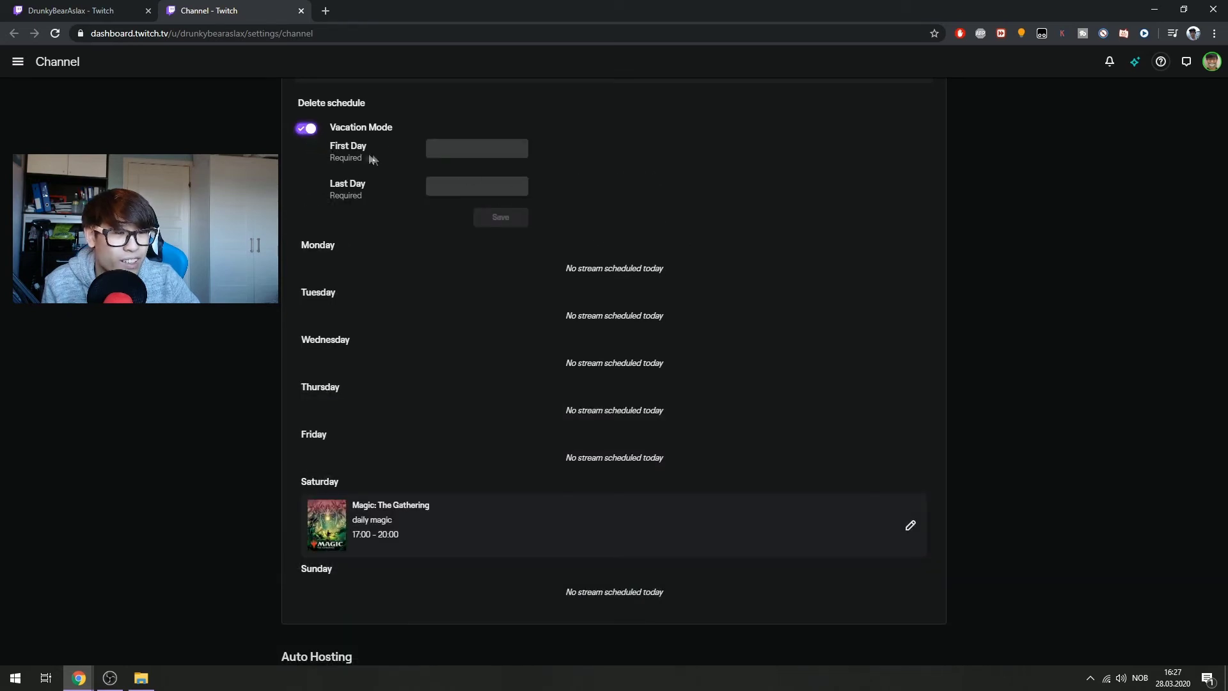
pyautogui.click(332, 125)
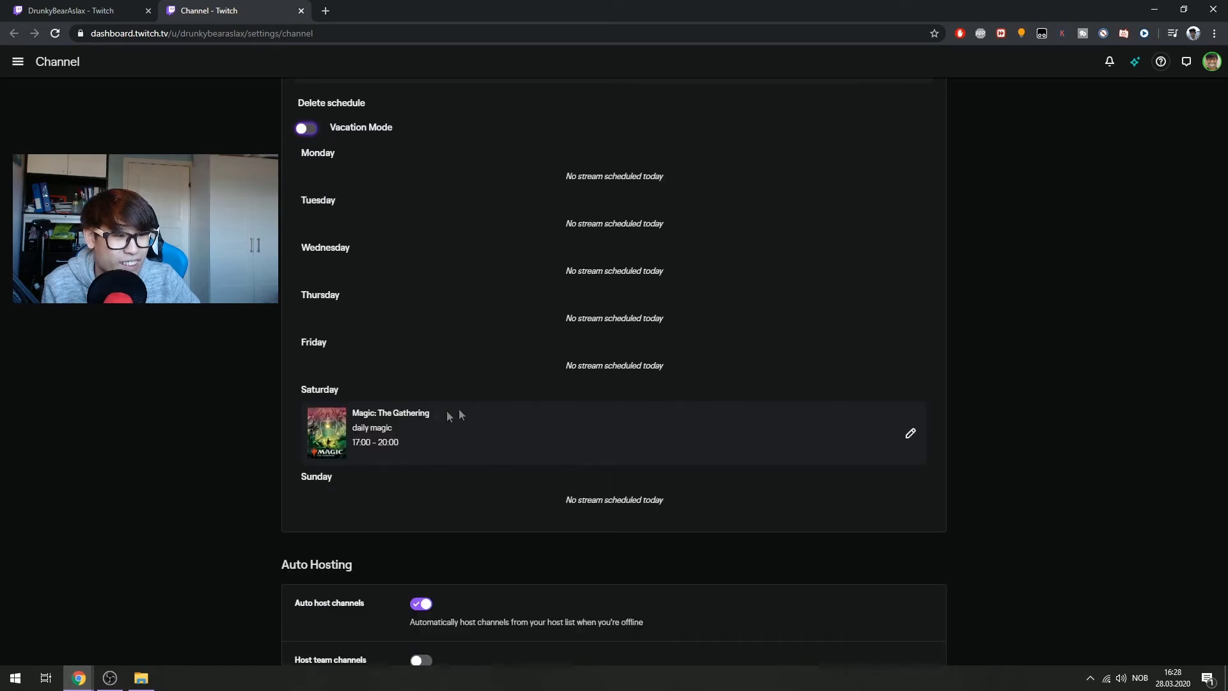
pyautogui.scroll(1, 410, 333)
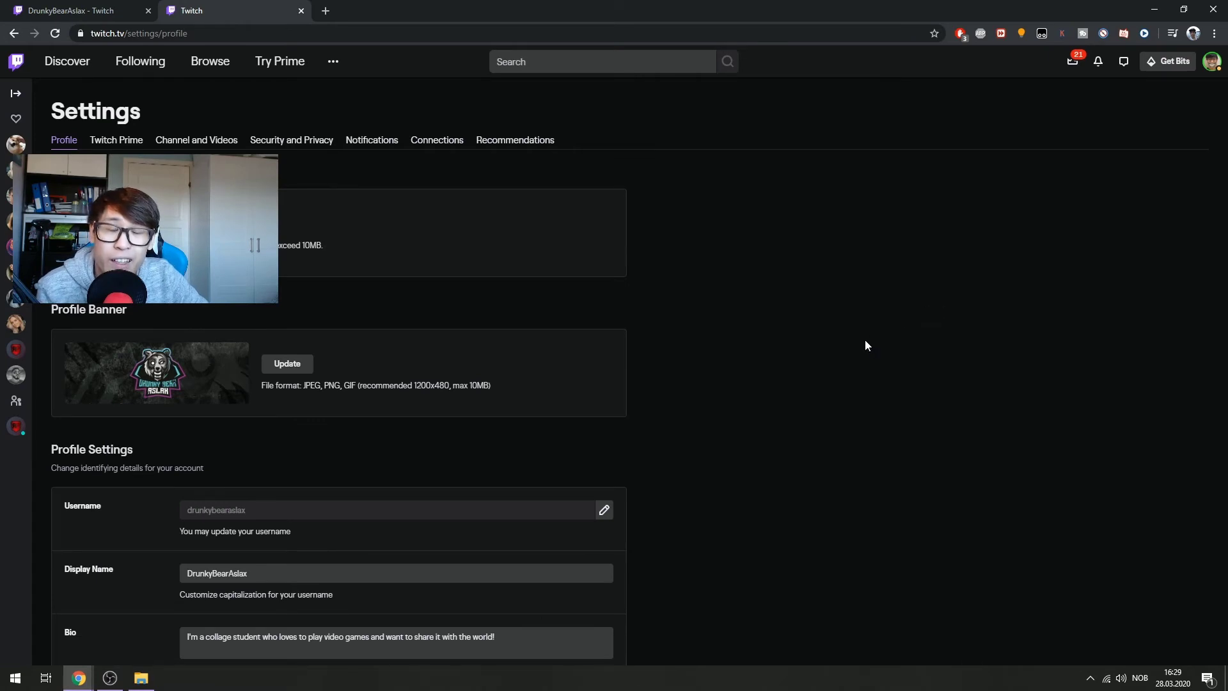
# - Go to the account Settings page from the avatar menu
pyautogui.scroll(-1, 865, 346)
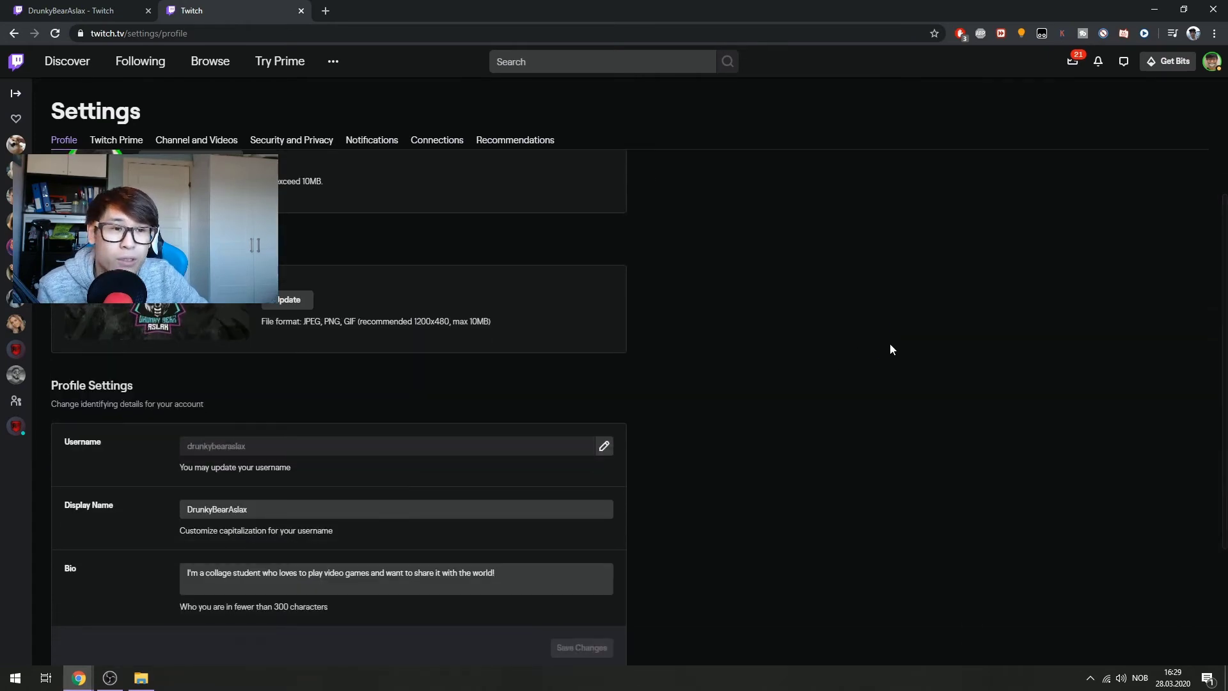
pyautogui.scroll(1, 889, 346)
pyautogui.click(1212, 61)
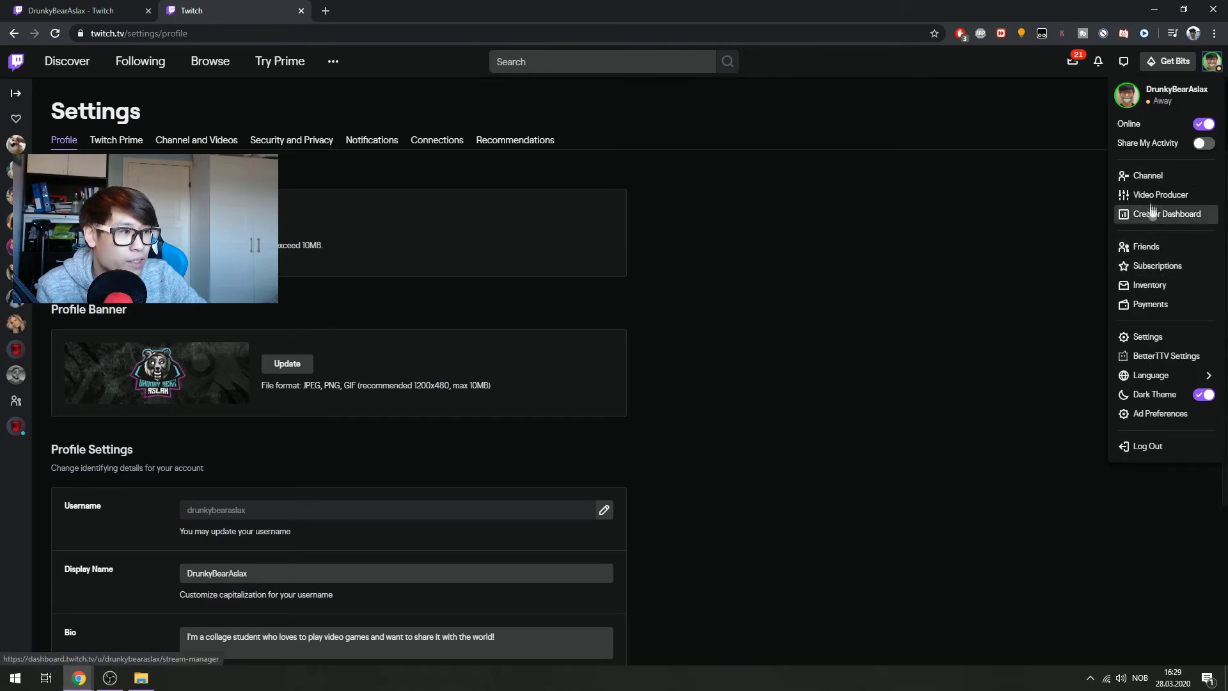
pyautogui.click(1157, 339)
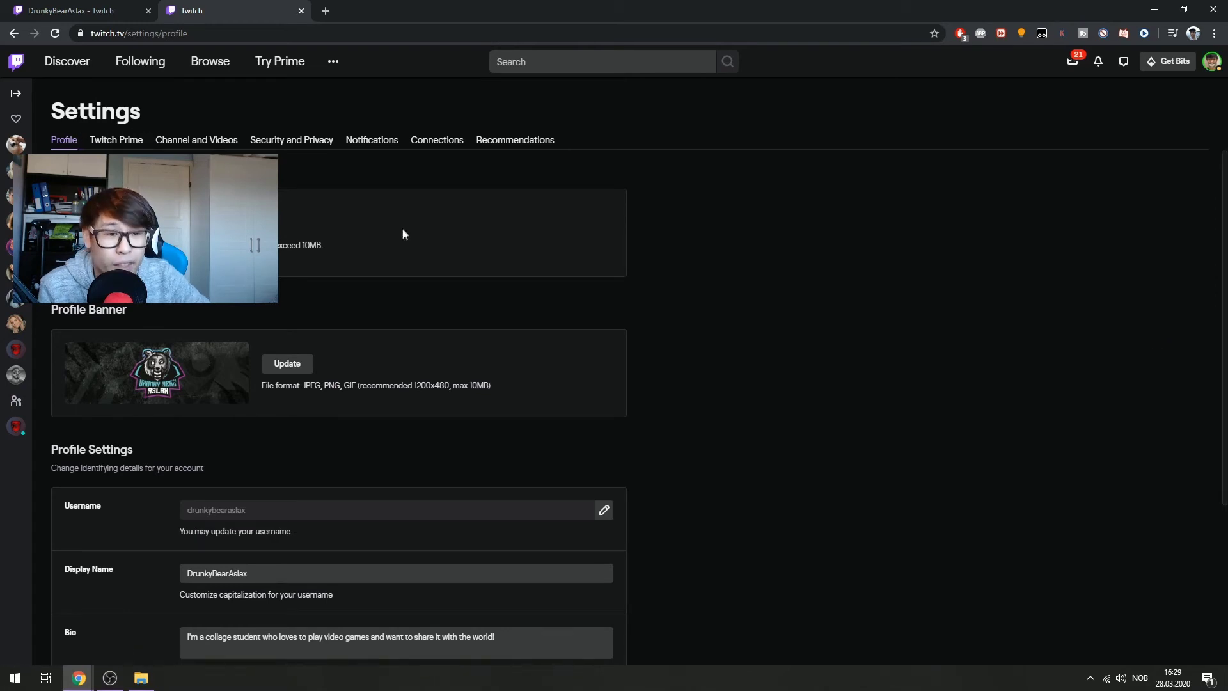
pyautogui.scroll(-3, 400, 232)
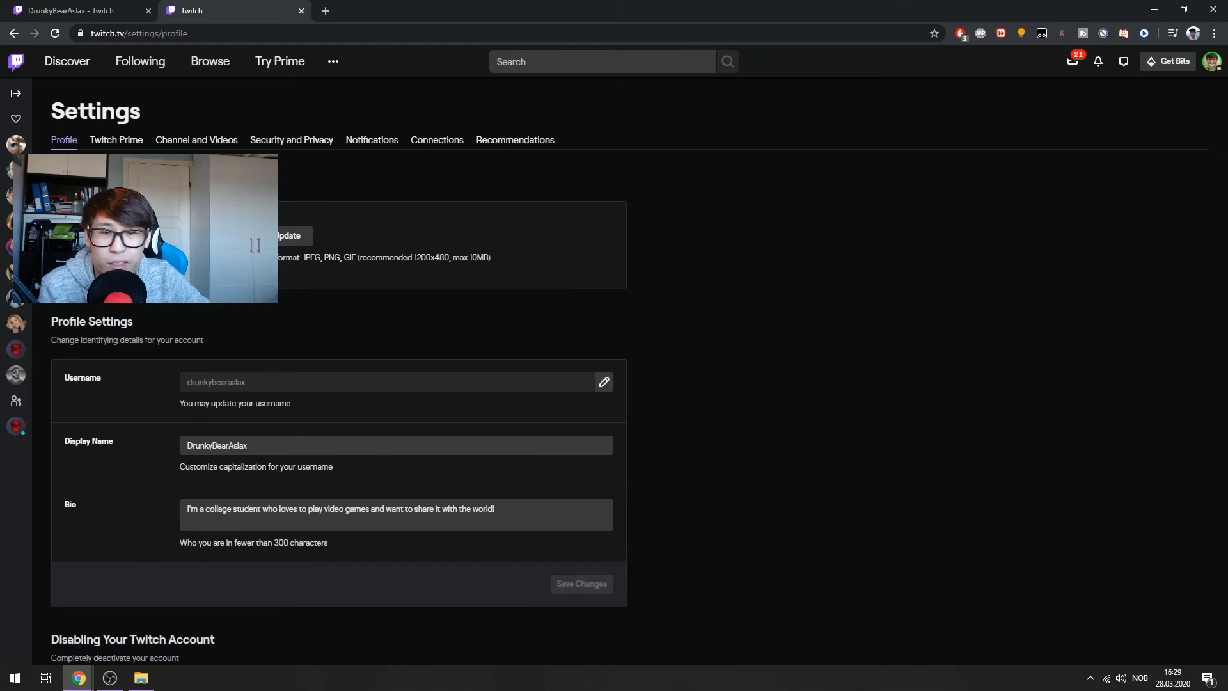
pyautogui.scroll(2, 77, 310)
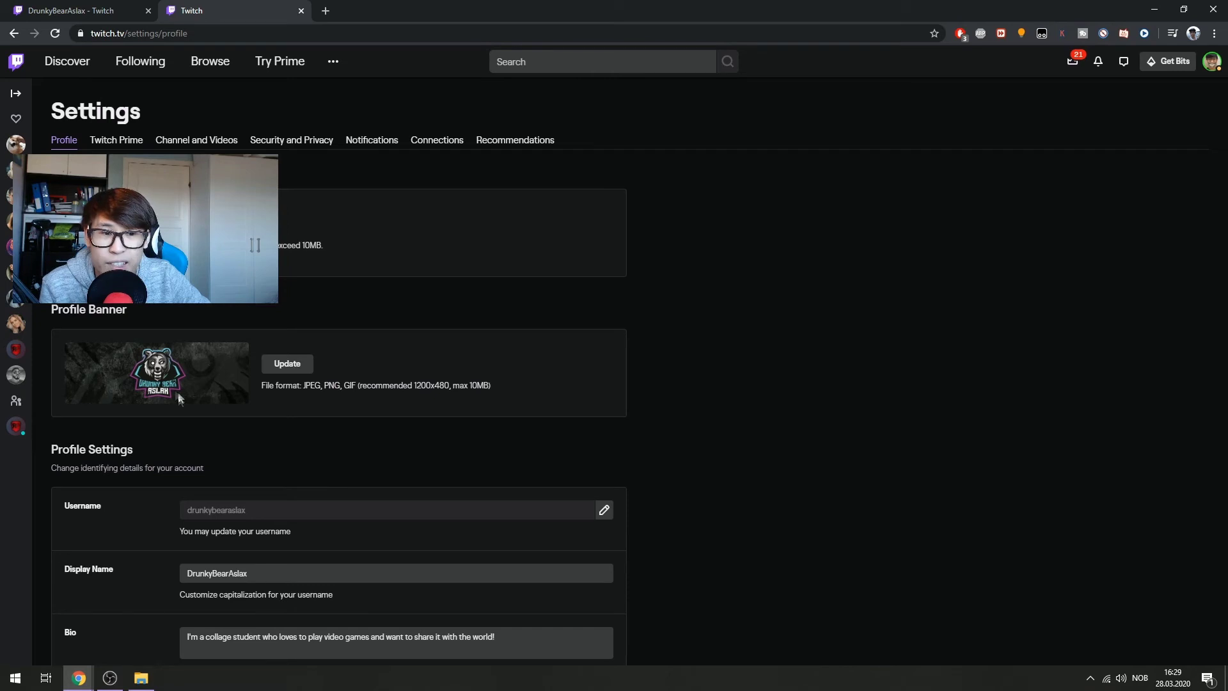
# - Scroll to the Profile tab's Bio field and highlight its text to review it
pyautogui.moveTo(18, 383)
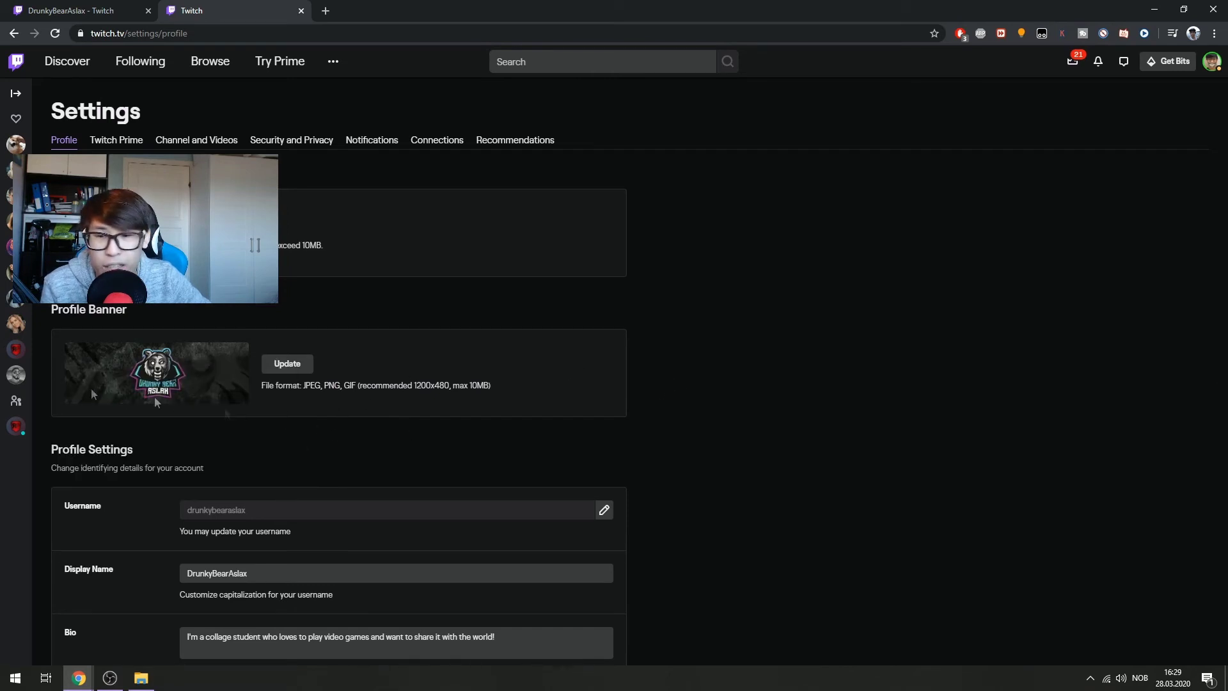
pyautogui.scroll(-1, 396, 454)
pyautogui.scroll(-3, 395, 454)
pyautogui.scroll(-1, 643, 385)
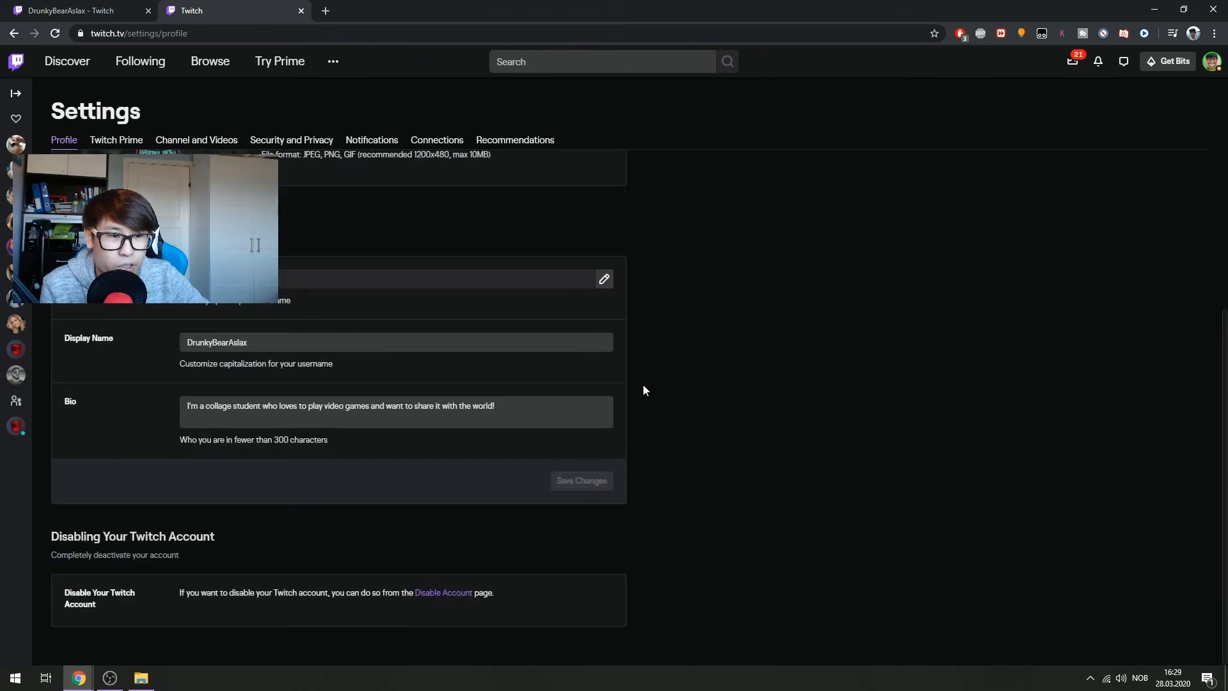
pyautogui.scroll(2, 175, 333)
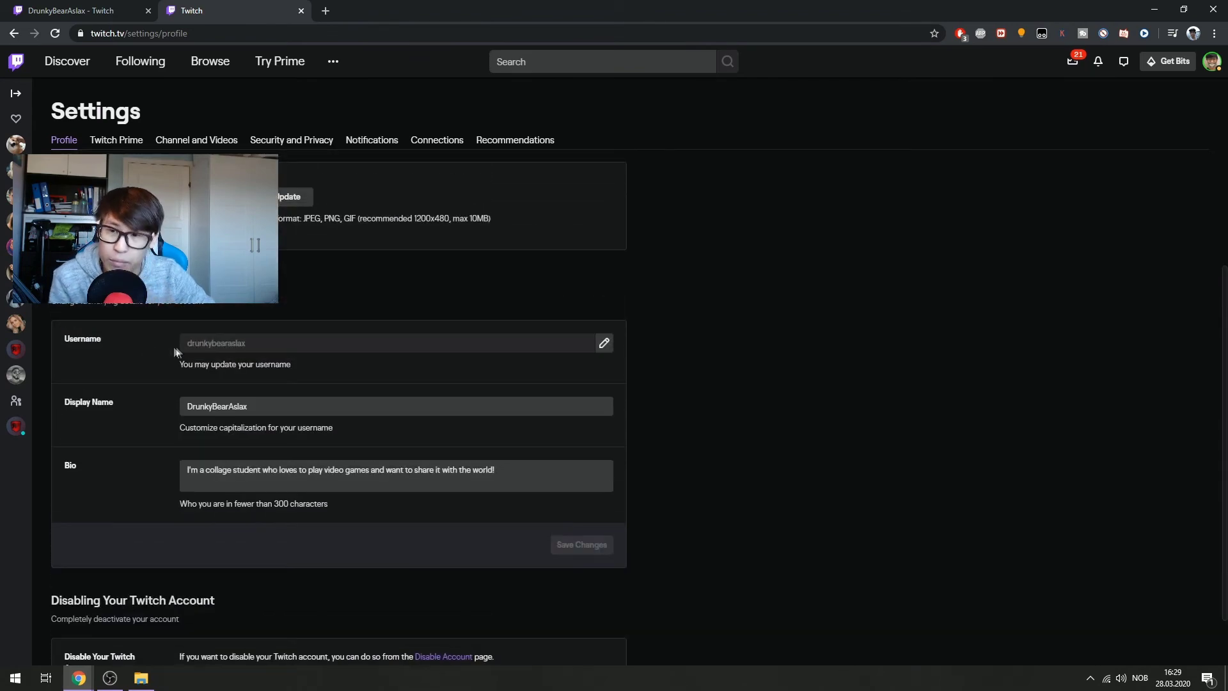
pyautogui.scroll(-1, 144, 401)
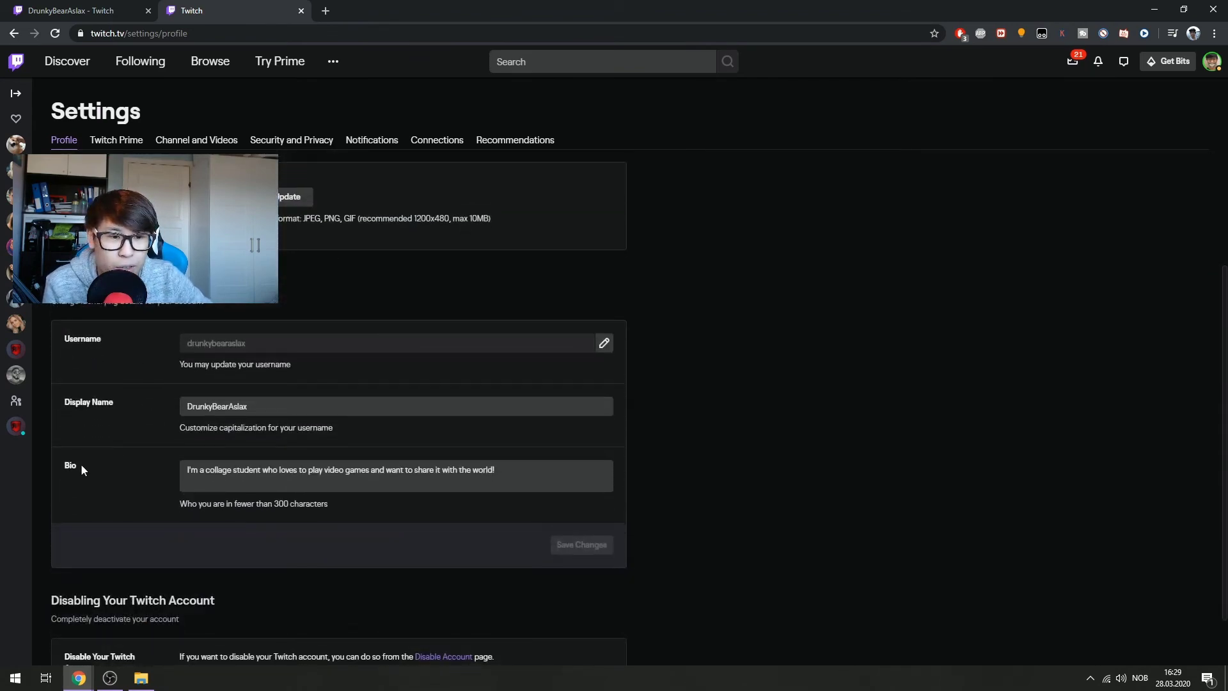
pyautogui.moveTo(496, 471); pyautogui.dragTo(204, 470)
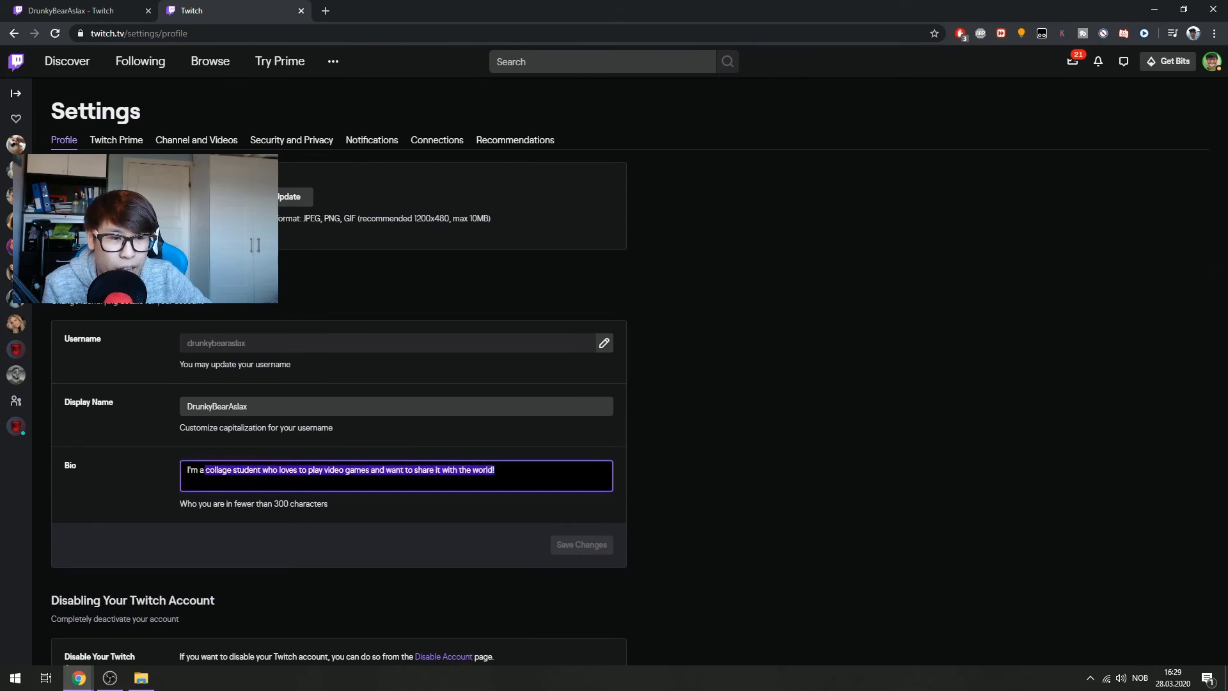
pyautogui.click(496, 470)
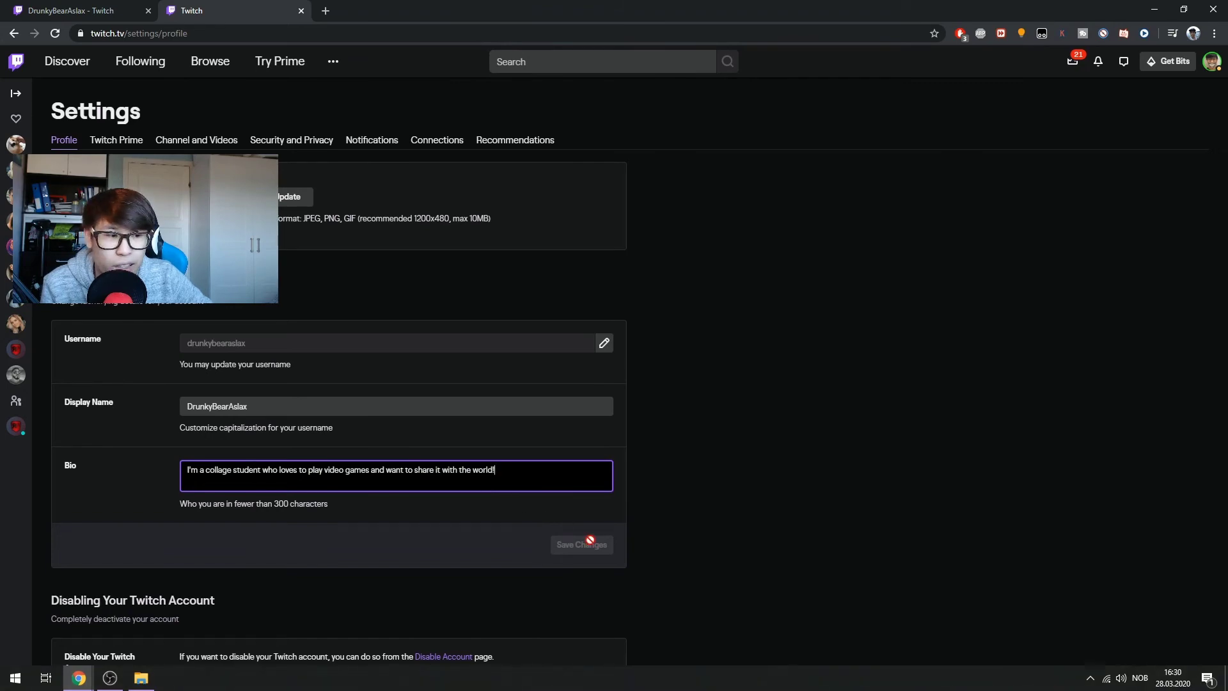
pyautogui.scroll(3, 717, 455)
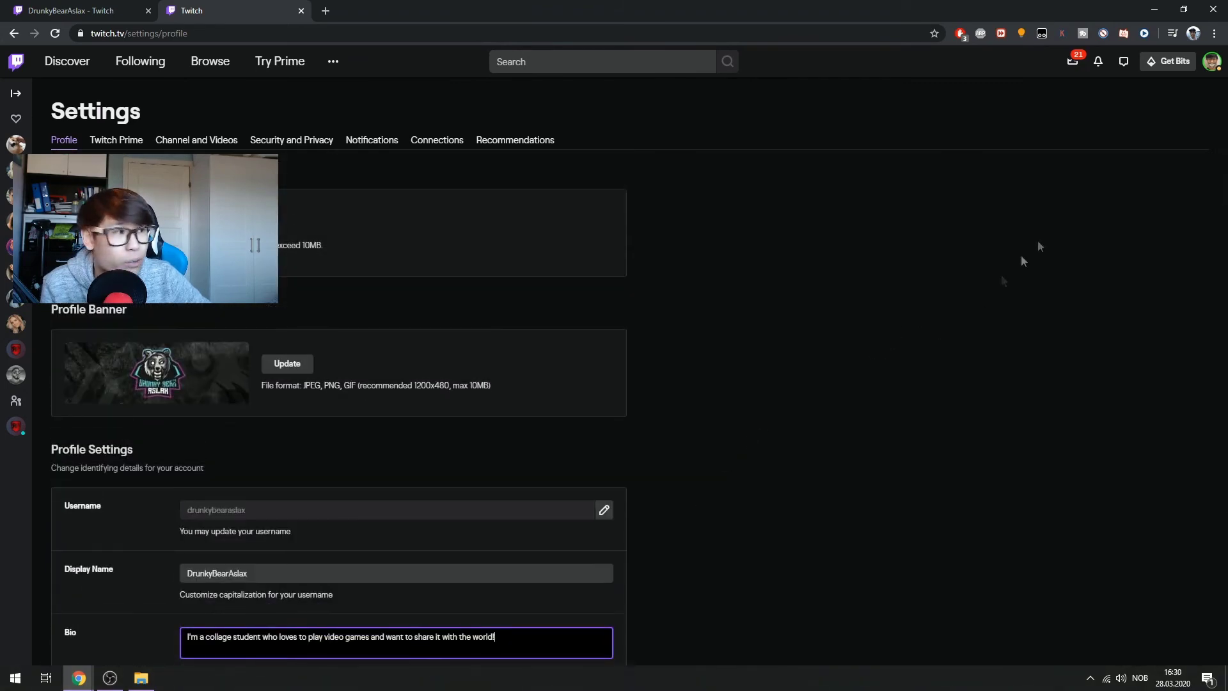
pyautogui.click(1211, 61)
# - Go to the channel, view the About and Schedule pages, then return to Home with the 3:00:02 broadcast
pyautogui.click(1136, 176)
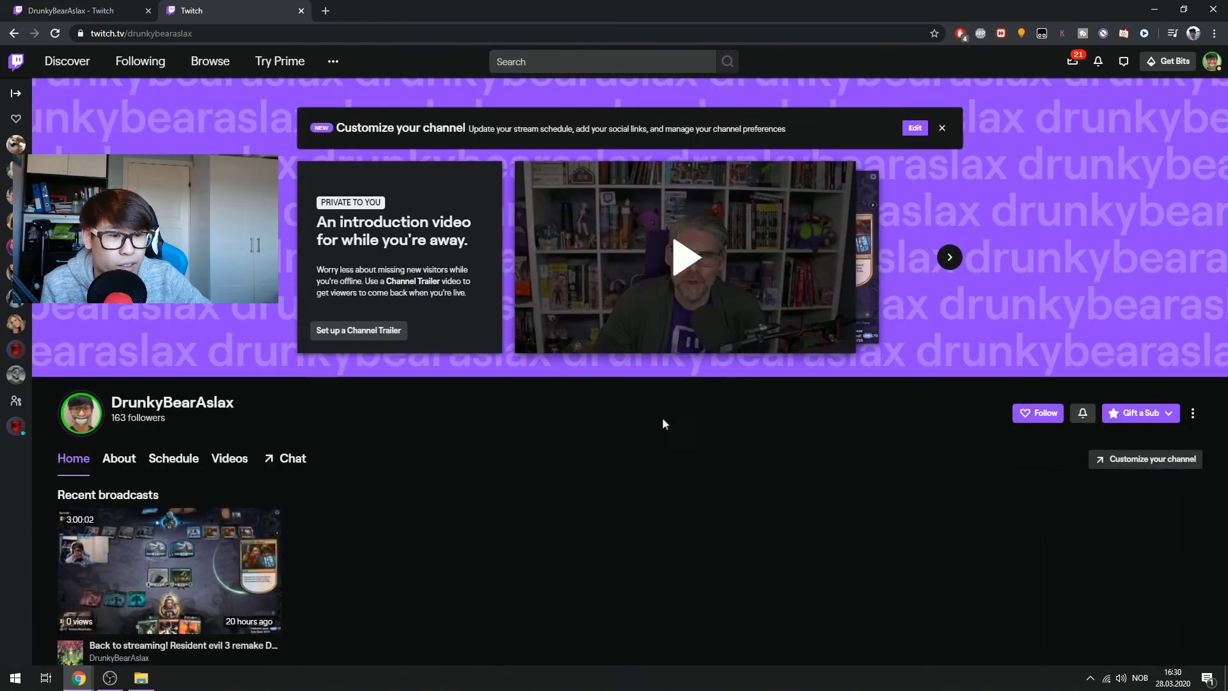
pyautogui.scroll(-3, 446, 375)
pyautogui.click(119, 266)
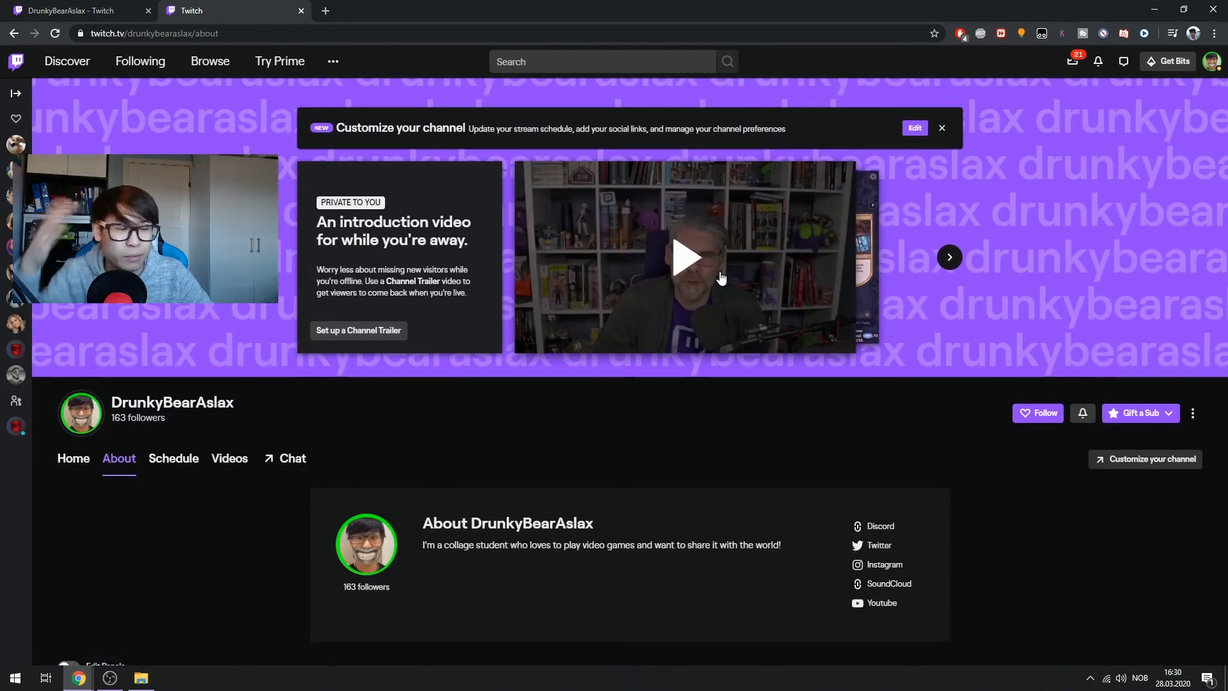
pyautogui.scroll(-4, 857, 331)
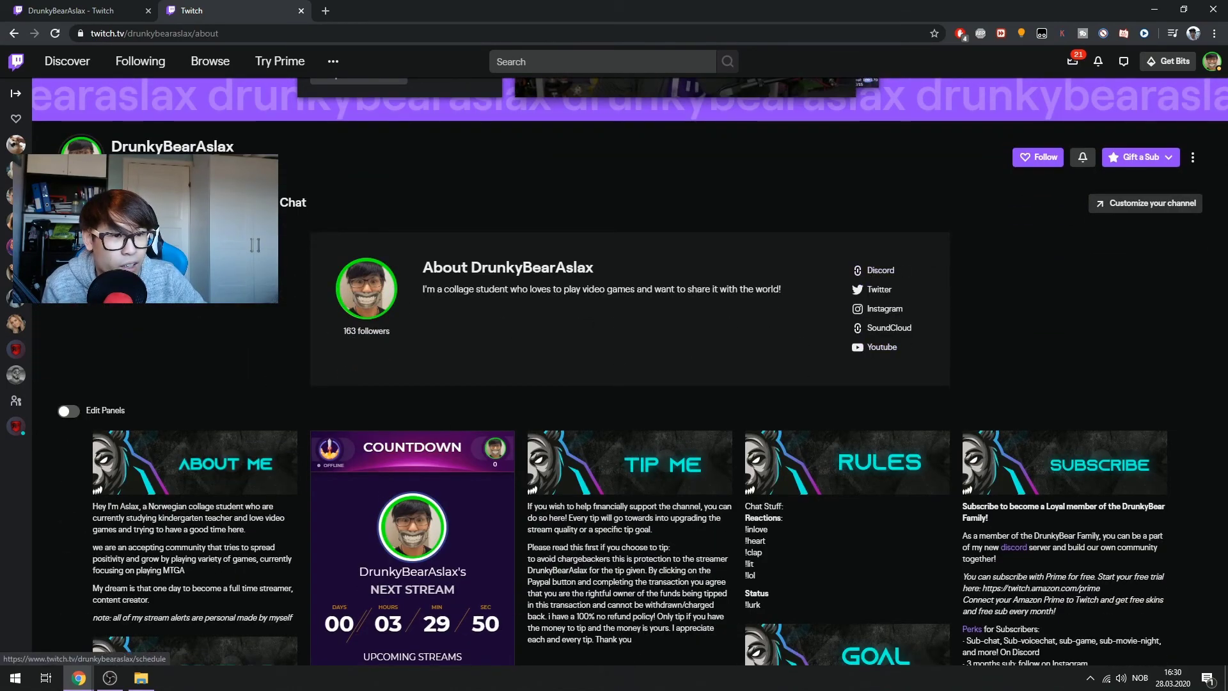
pyautogui.click(192, 202)
pyautogui.scroll(-3, 642, 334)
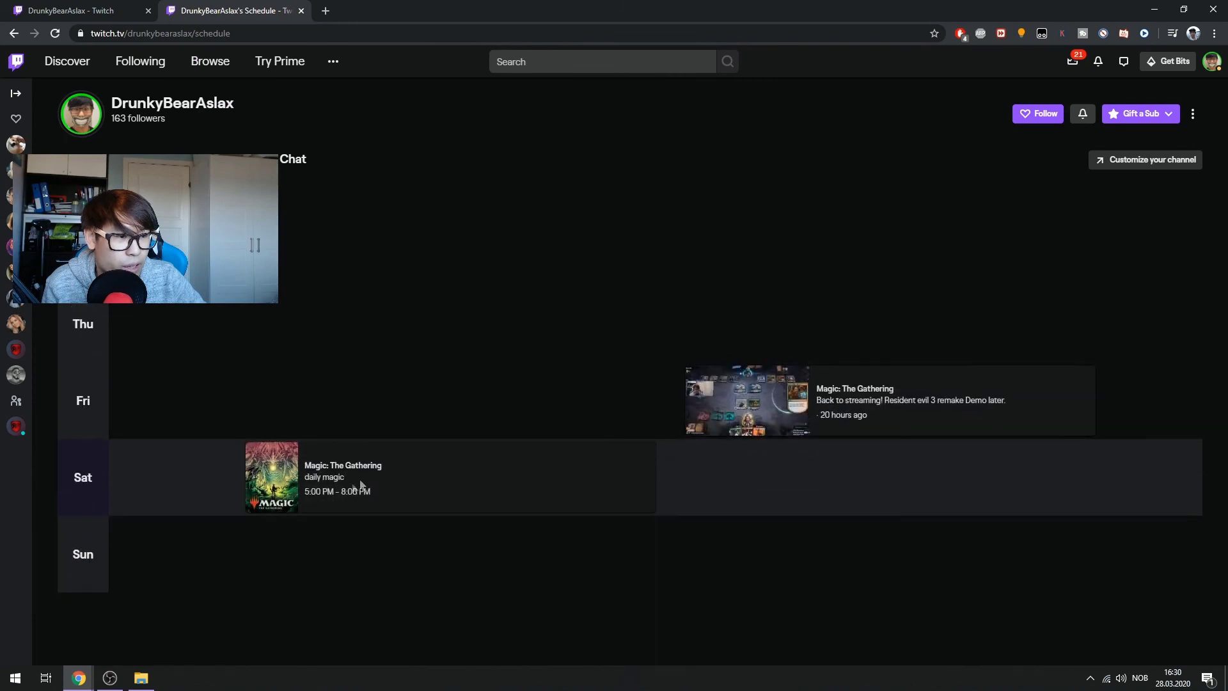
pyautogui.scroll(3, 279, 481)
pyautogui.scroll(-1, 831, 540)
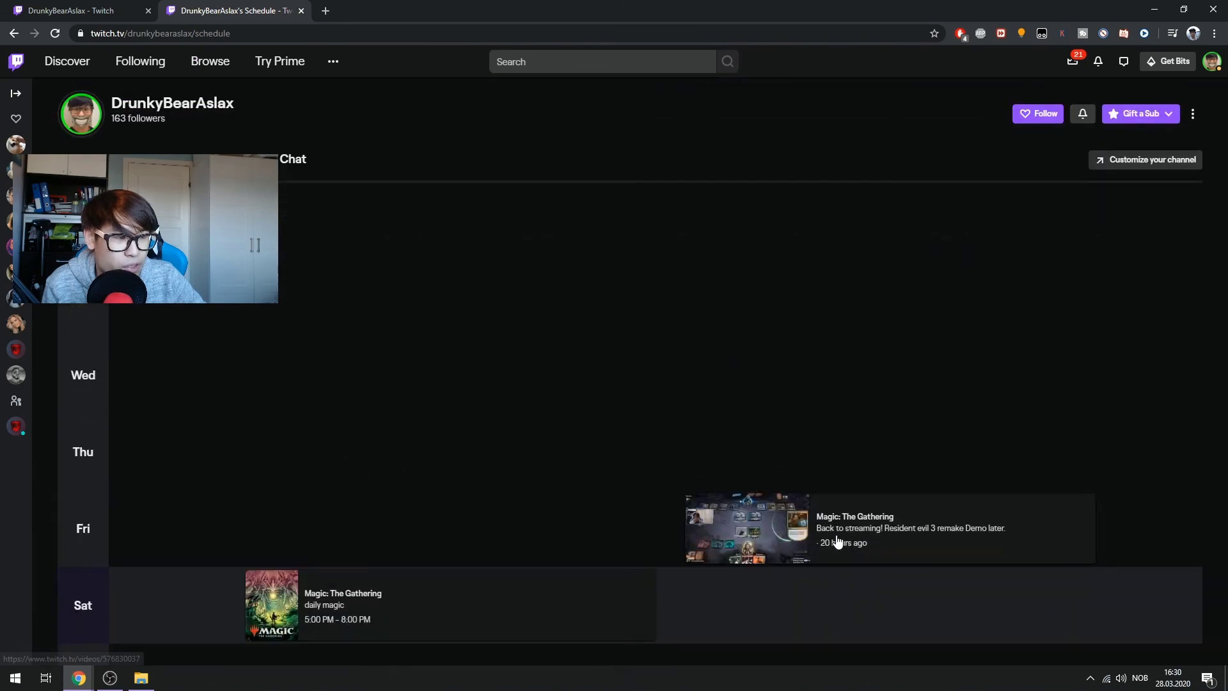
pyautogui.scroll(5, 409, 537)
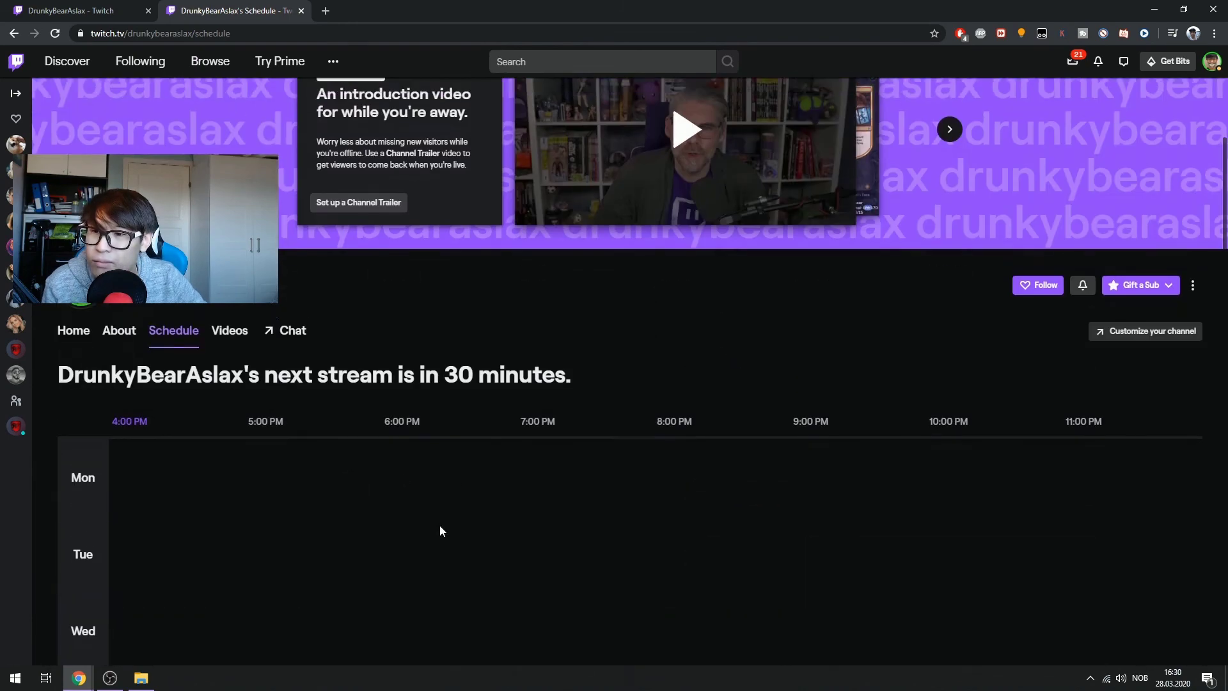
pyautogui.click(74, 458)
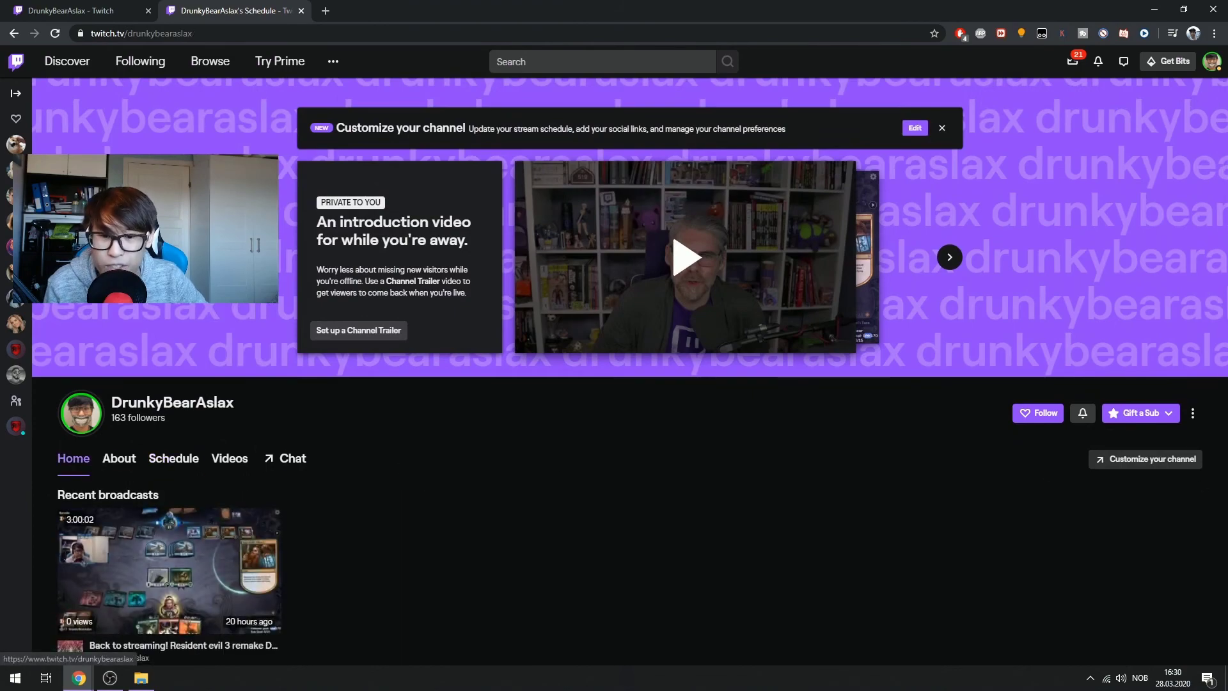